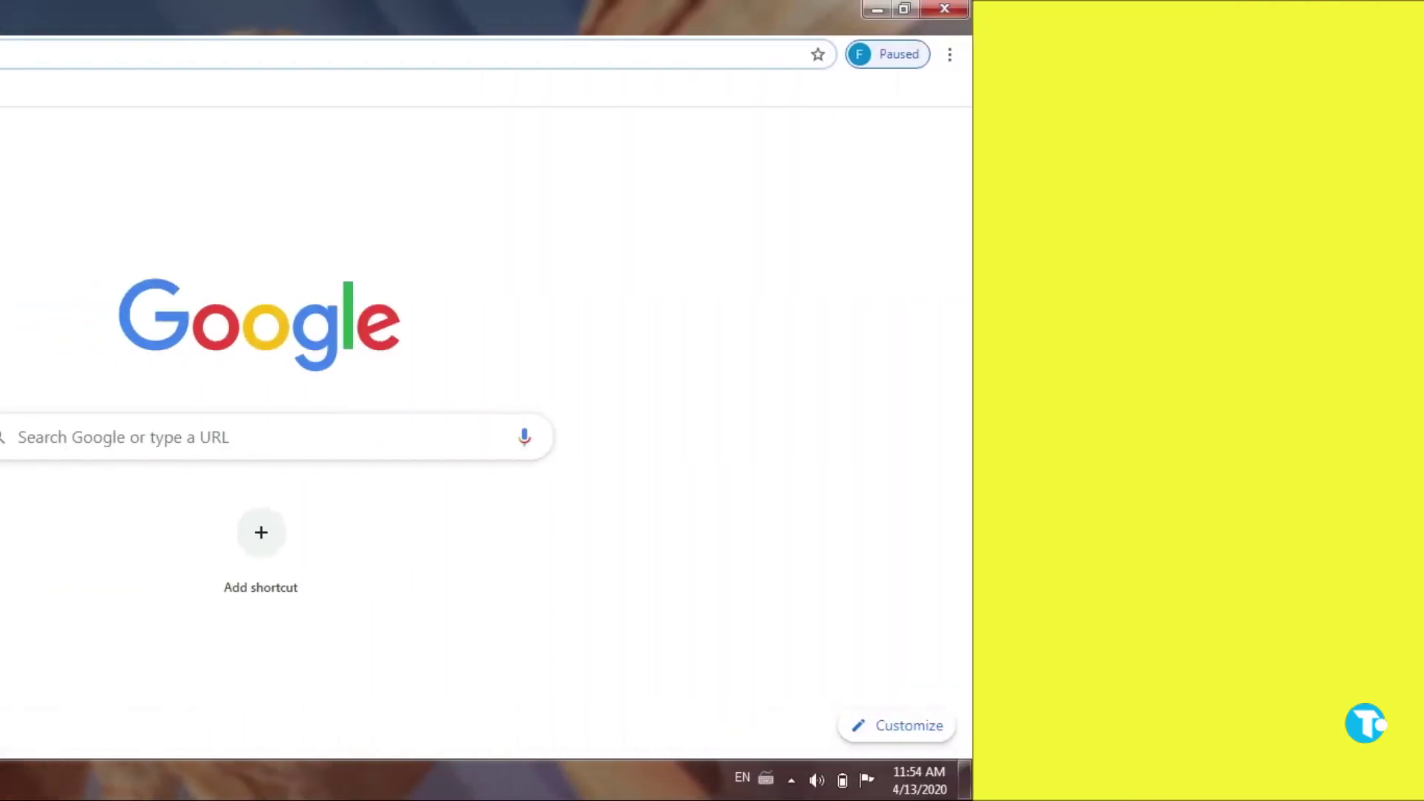
# Open five more blank New Tab pages in Chrome using the + button and Ctrl+T.
pyautogui.click(281, 18)
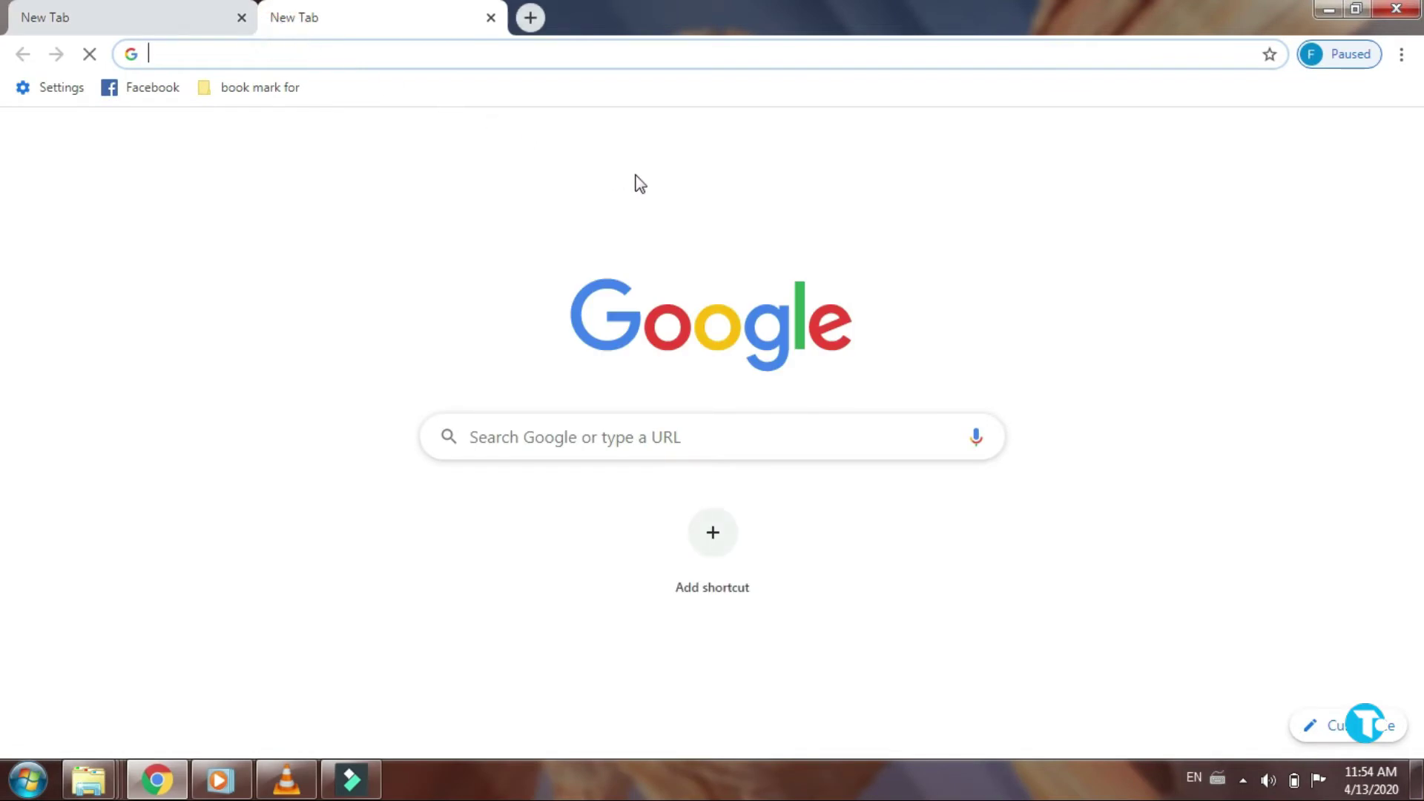
pyautogui.hotkey('ctrl', 't')
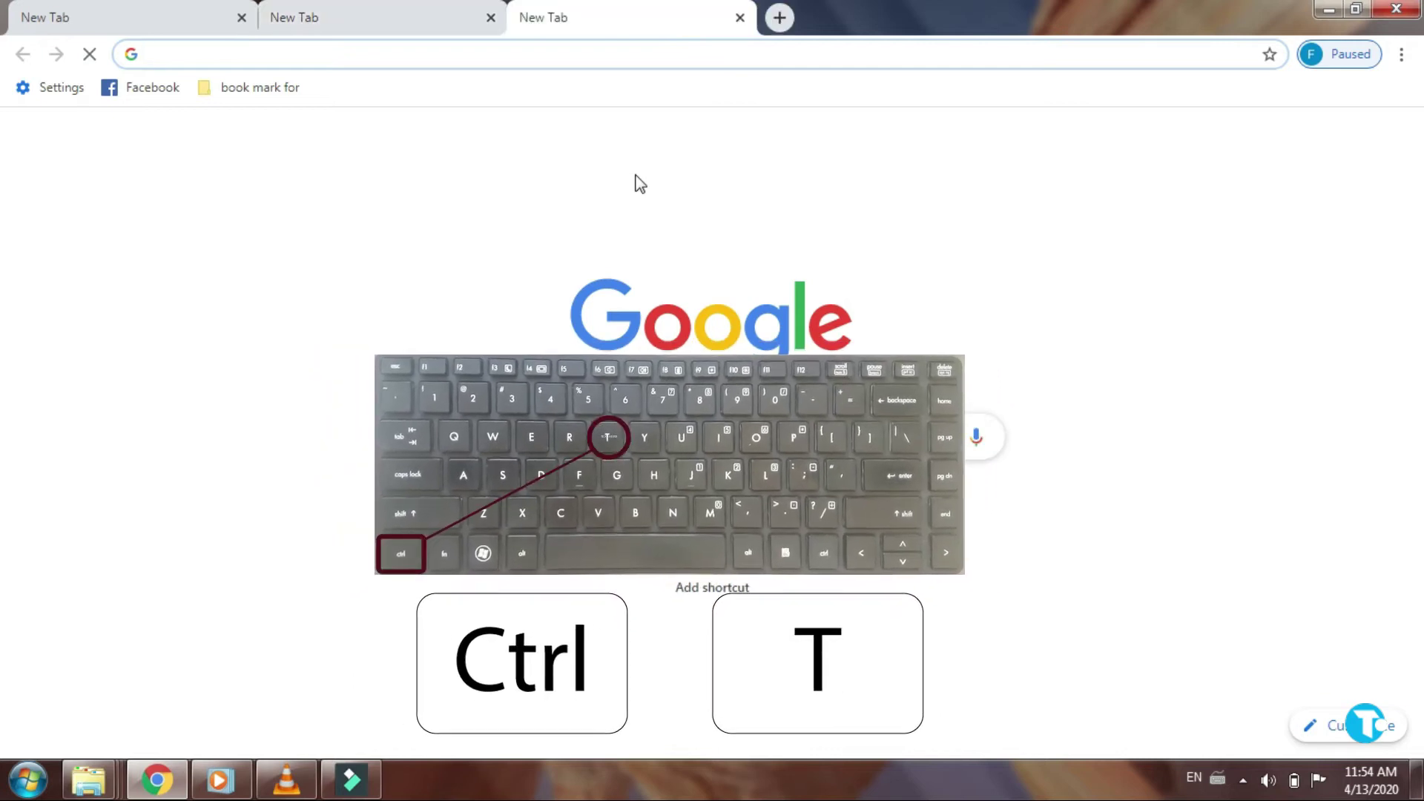
pyautogui.hotkey('ctrl', 't')
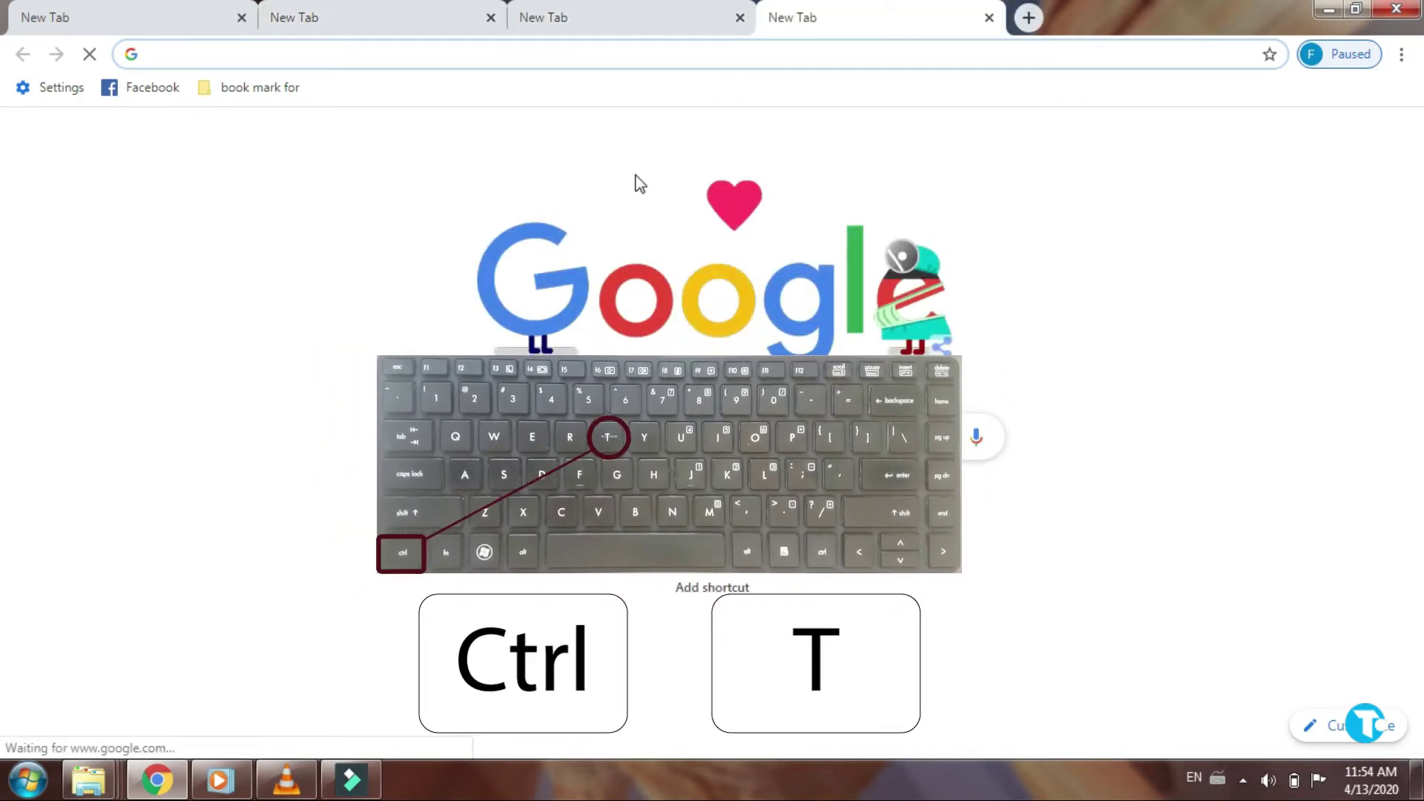
pyautogui.hotkey('ctrl', 't')
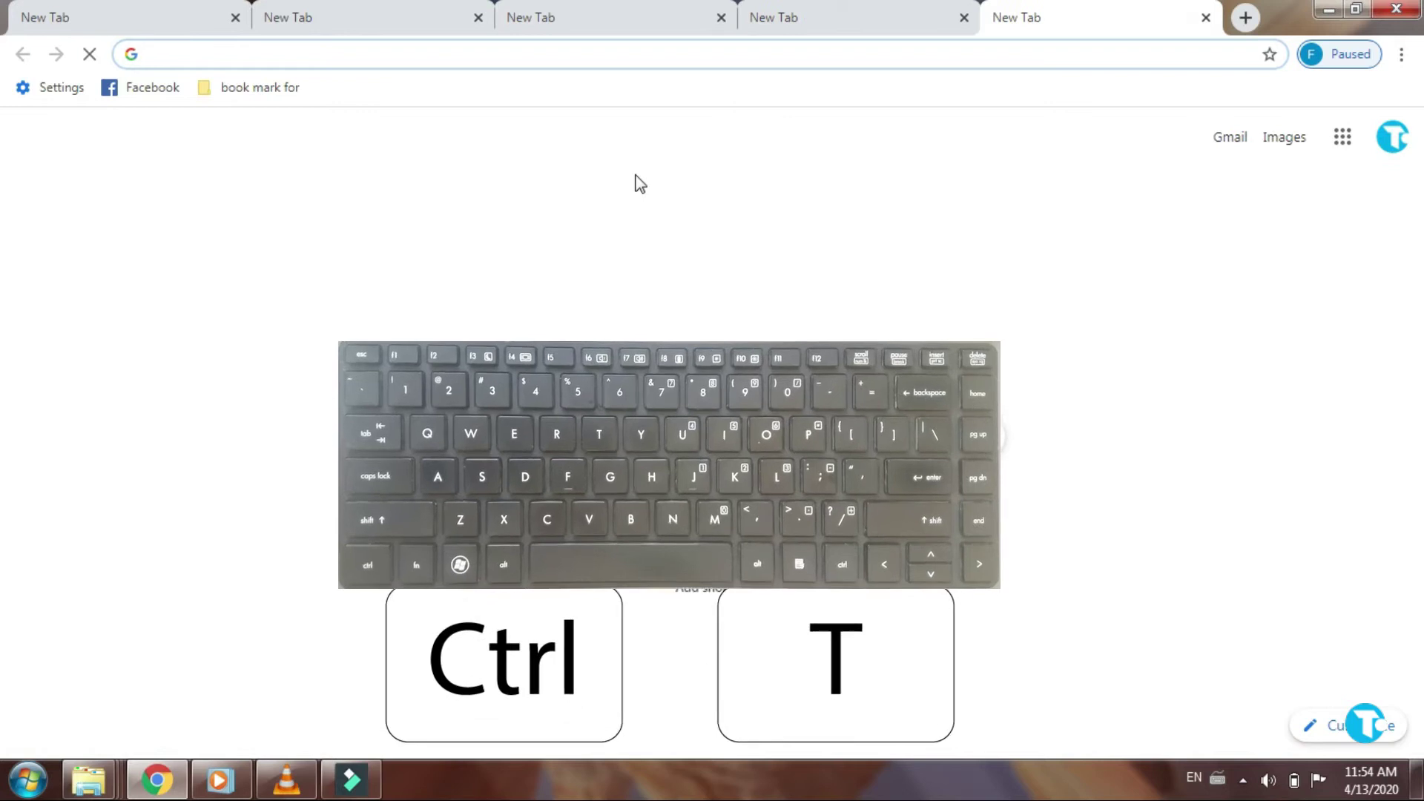
pyautogui.hotkey('ctrl', 't')
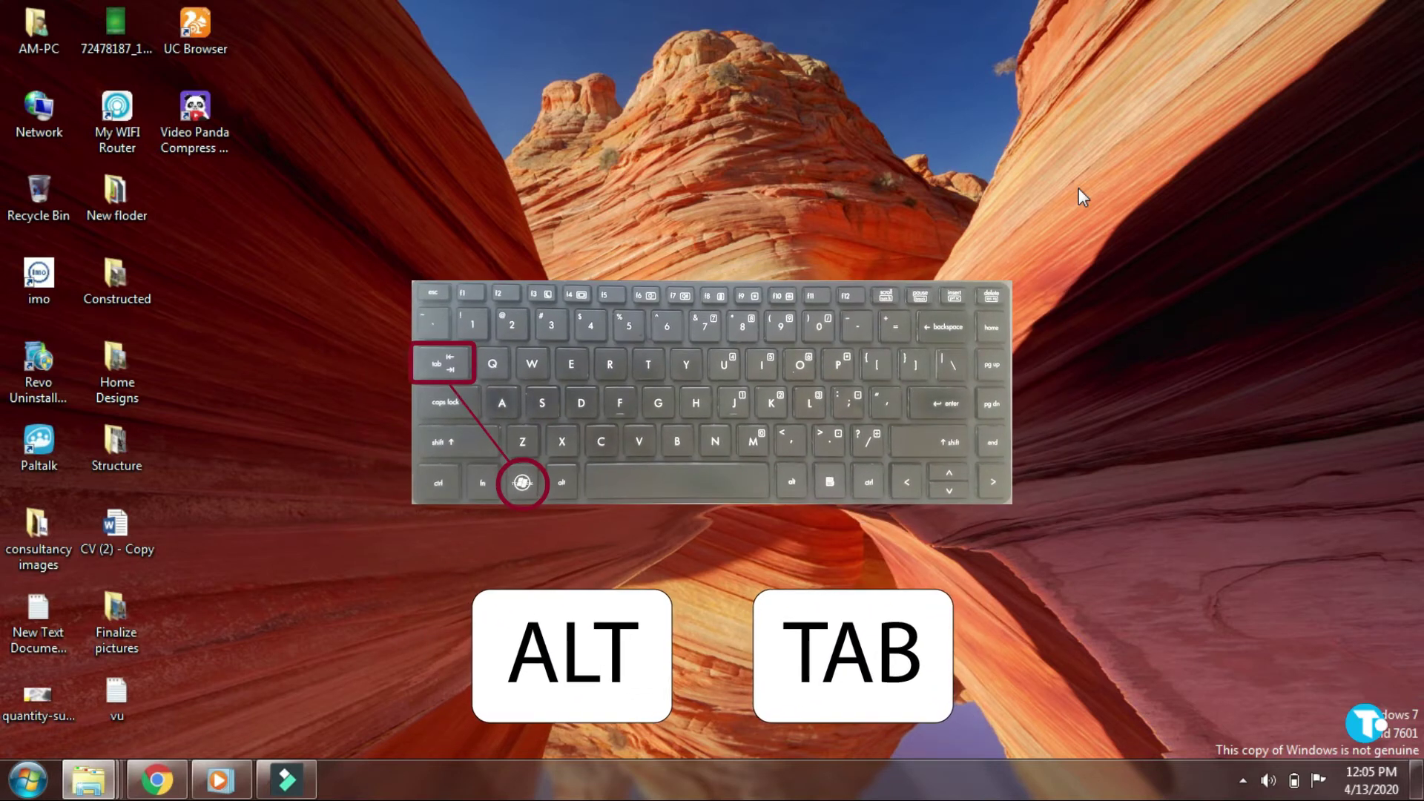
# Cycle with Alt+Tab past Filmora9 and switch to the Computer window.
pyautogui.hotkey('alt', 'Tab')
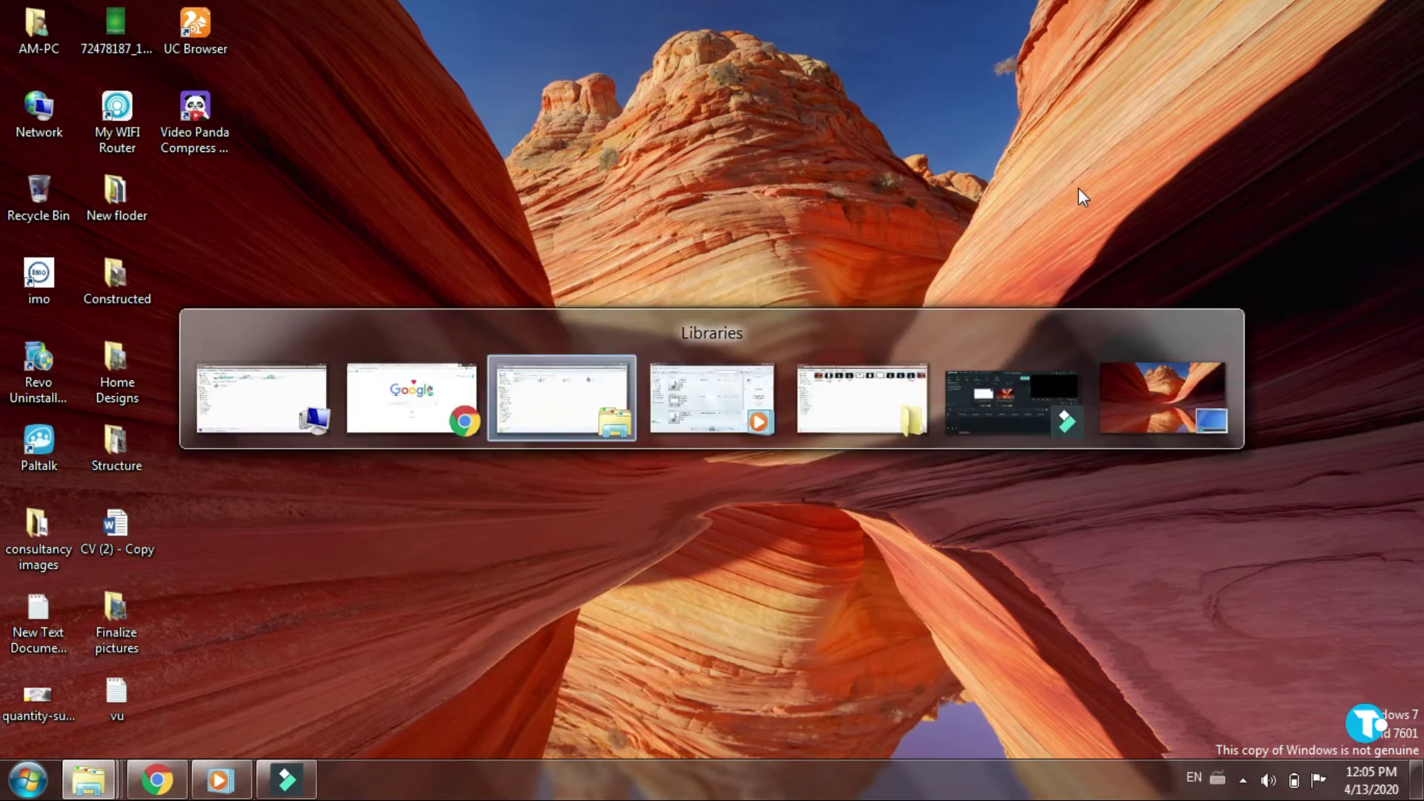
pyautogui.hotkey('alt', 'Tab')
pyautogui.hotkey('alt', 'Tab')
pyautogui.hotkey('alt', 'Tab')
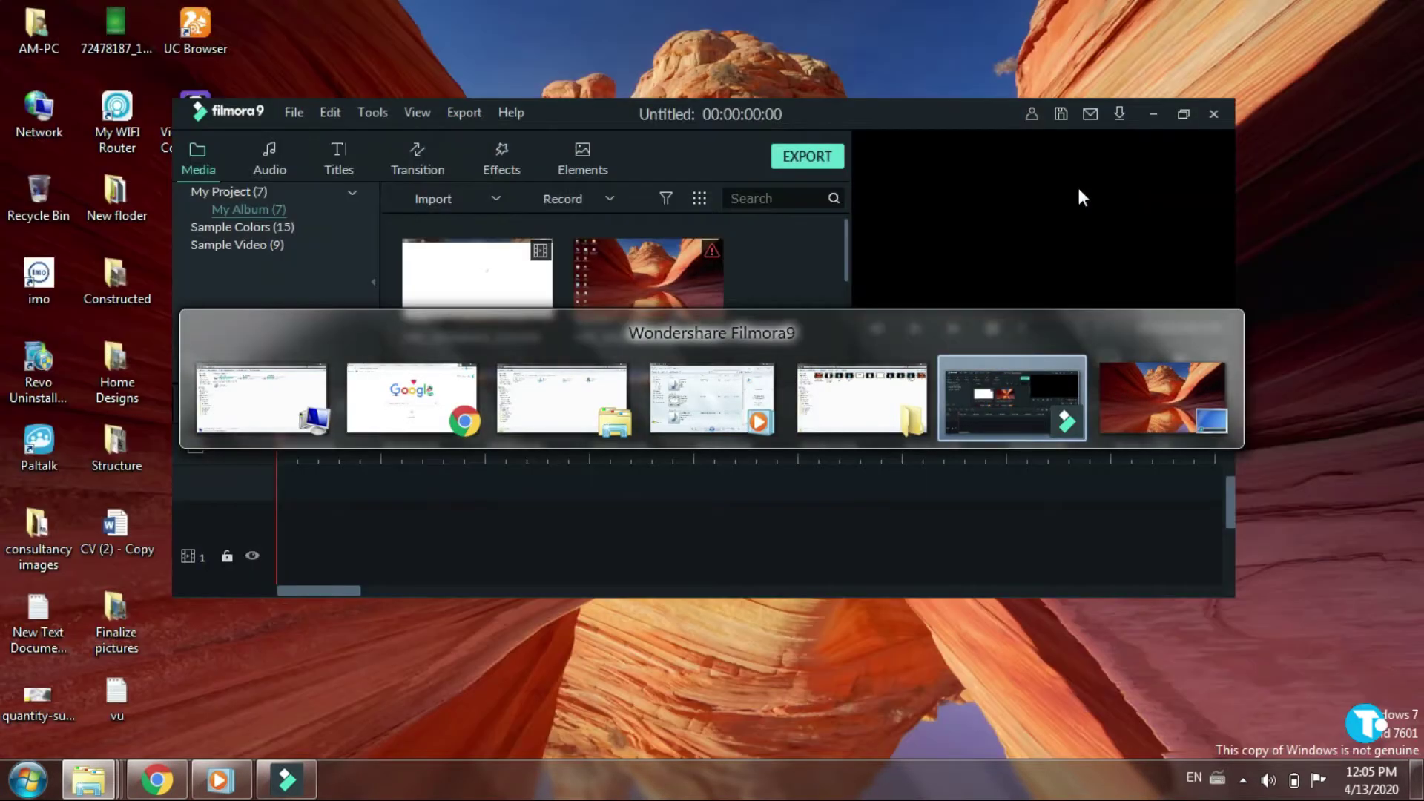
pyautogui.hotkey('alt', 'Tab')
pyautogui.hotkey('alt', 'Tab')
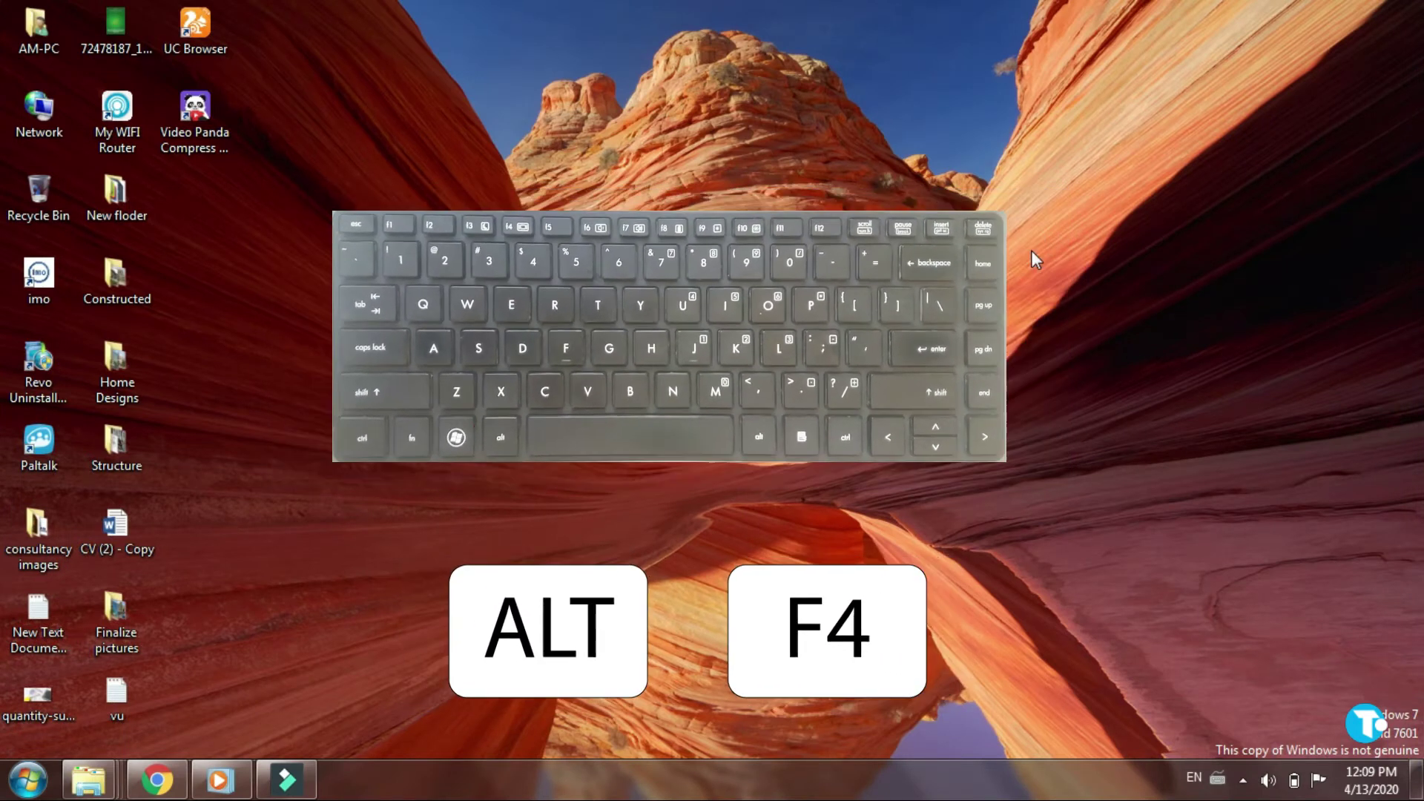
# Press Alt+F4 on the desktop to show the Shut Down Windows dialog.
pyautogui.hotkey('alt', 'F4')
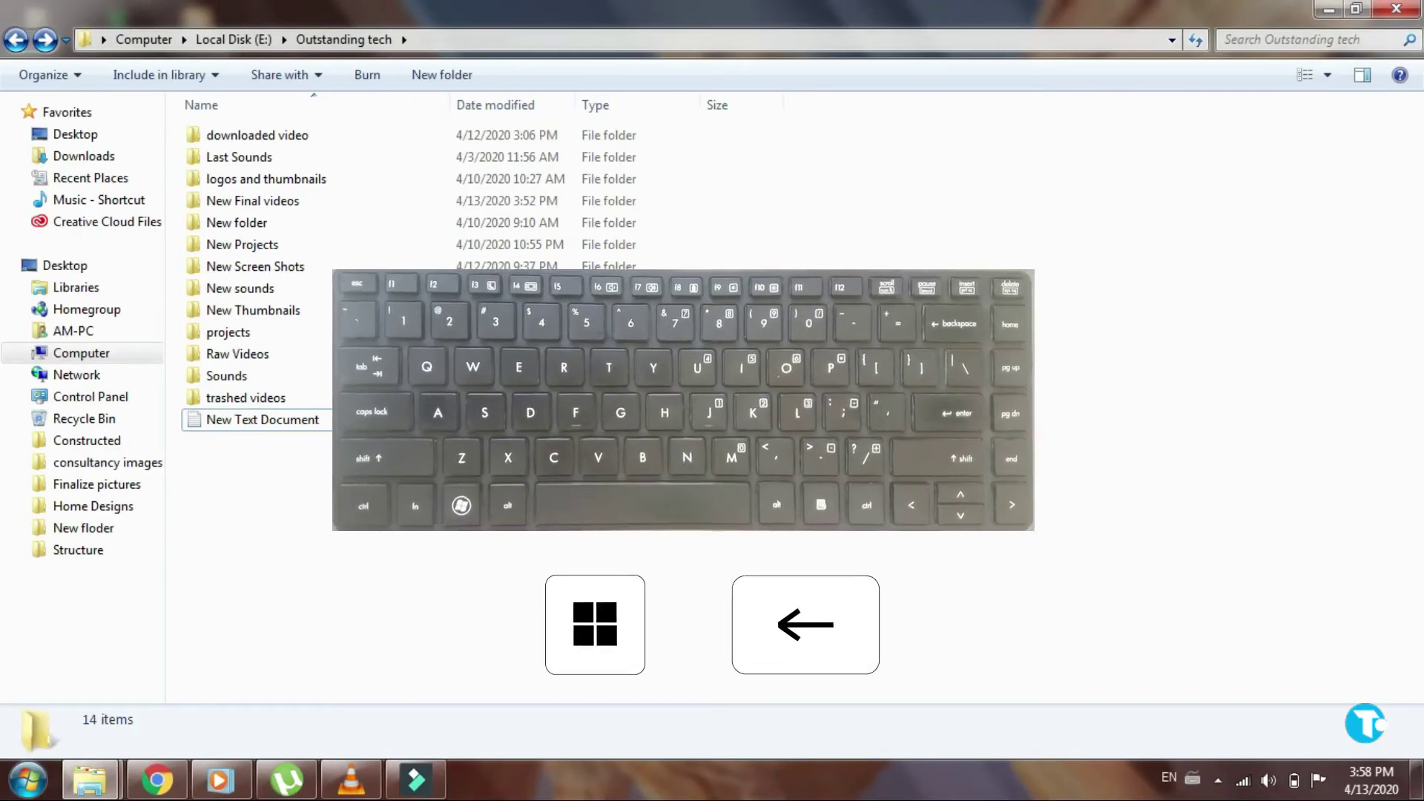
# Snap Outstanding tech left and New Final videos right, then move New Text Document into New Final videos.
pyautogui.press('super+Left')
pyautogui.click(906, 292)
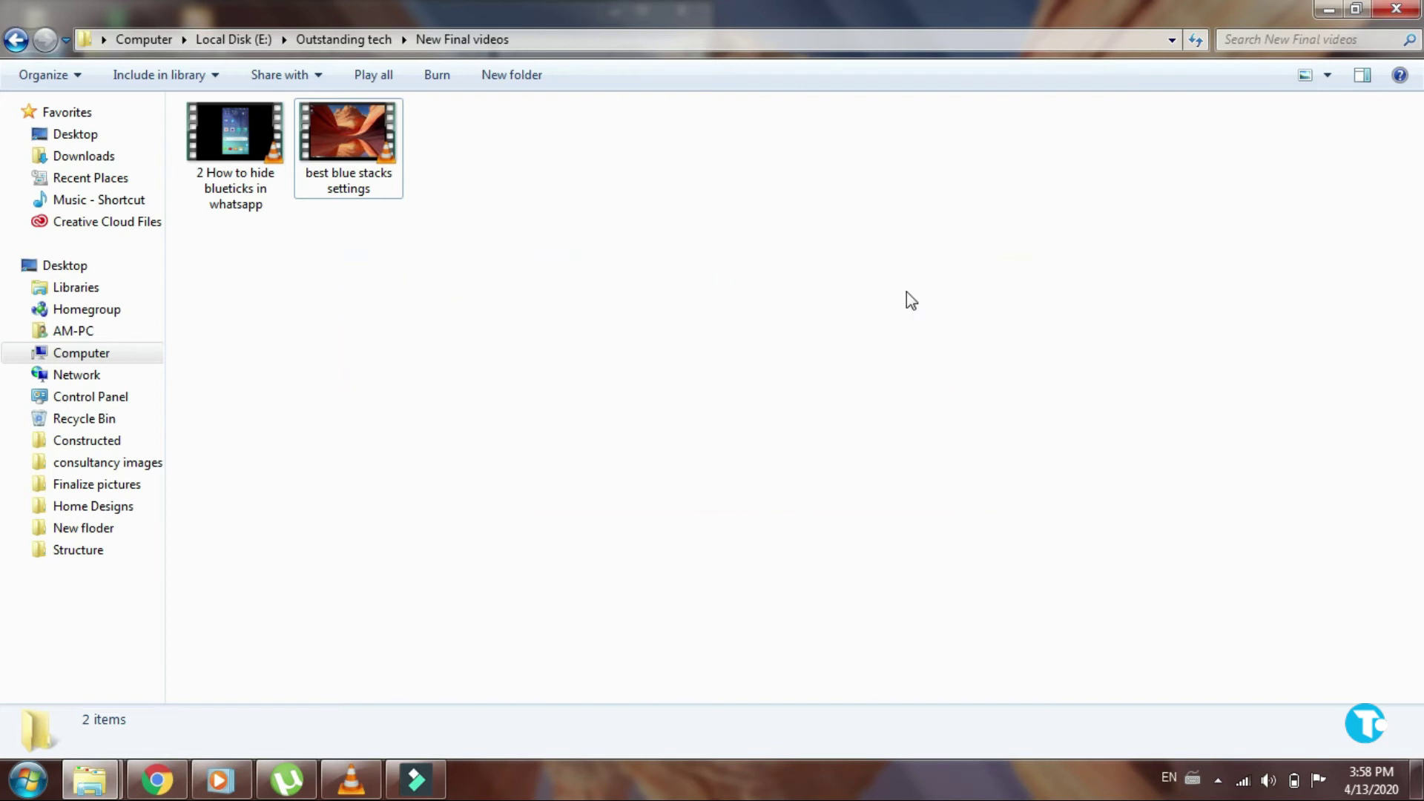
pyautogui.press('super+Right')
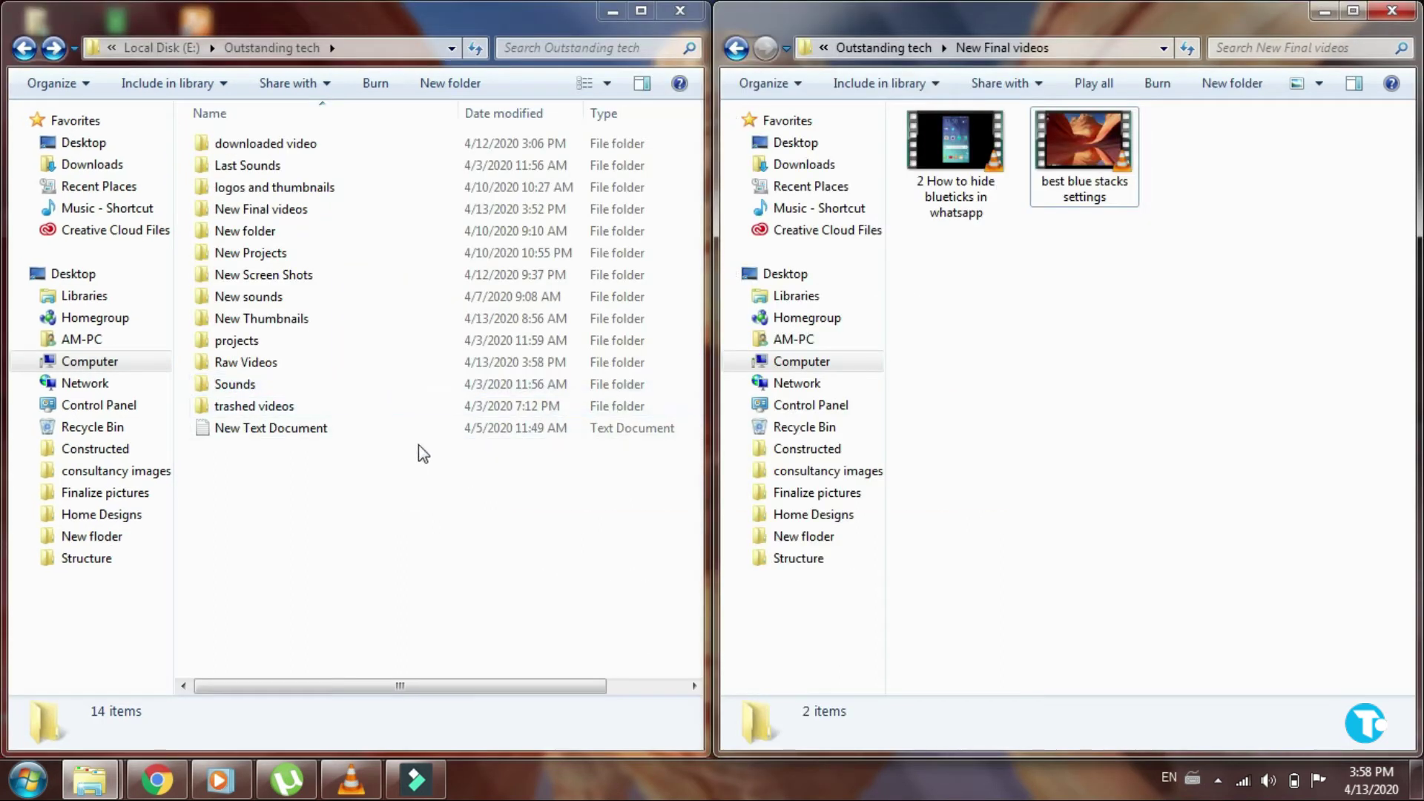
pyautogui.moveTo(279, 426); pyautogui.dragTo(1075, 345)
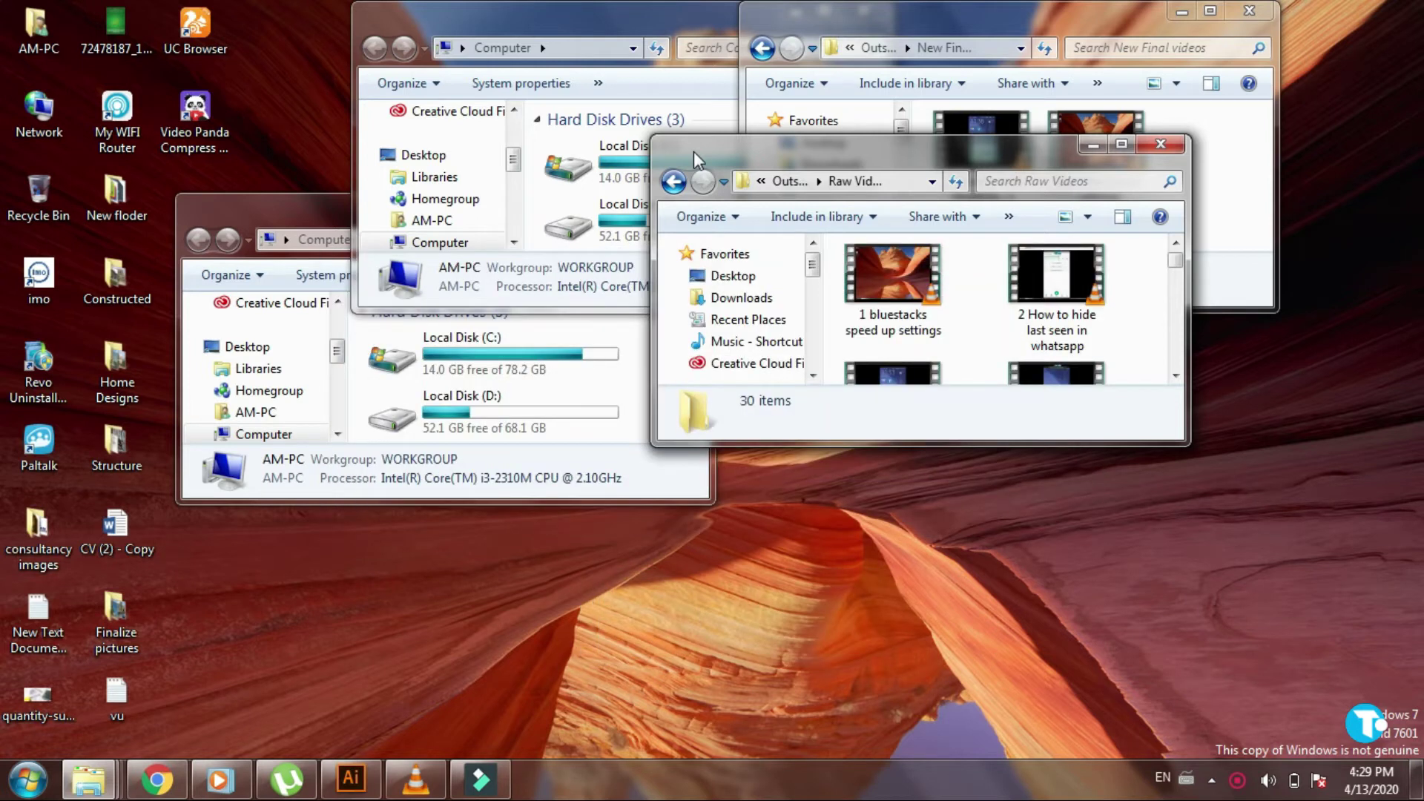
# Show the desktop with Win+D, restore the windows with Win+D again, then press Win+L.
pyautogui.press('super+d')
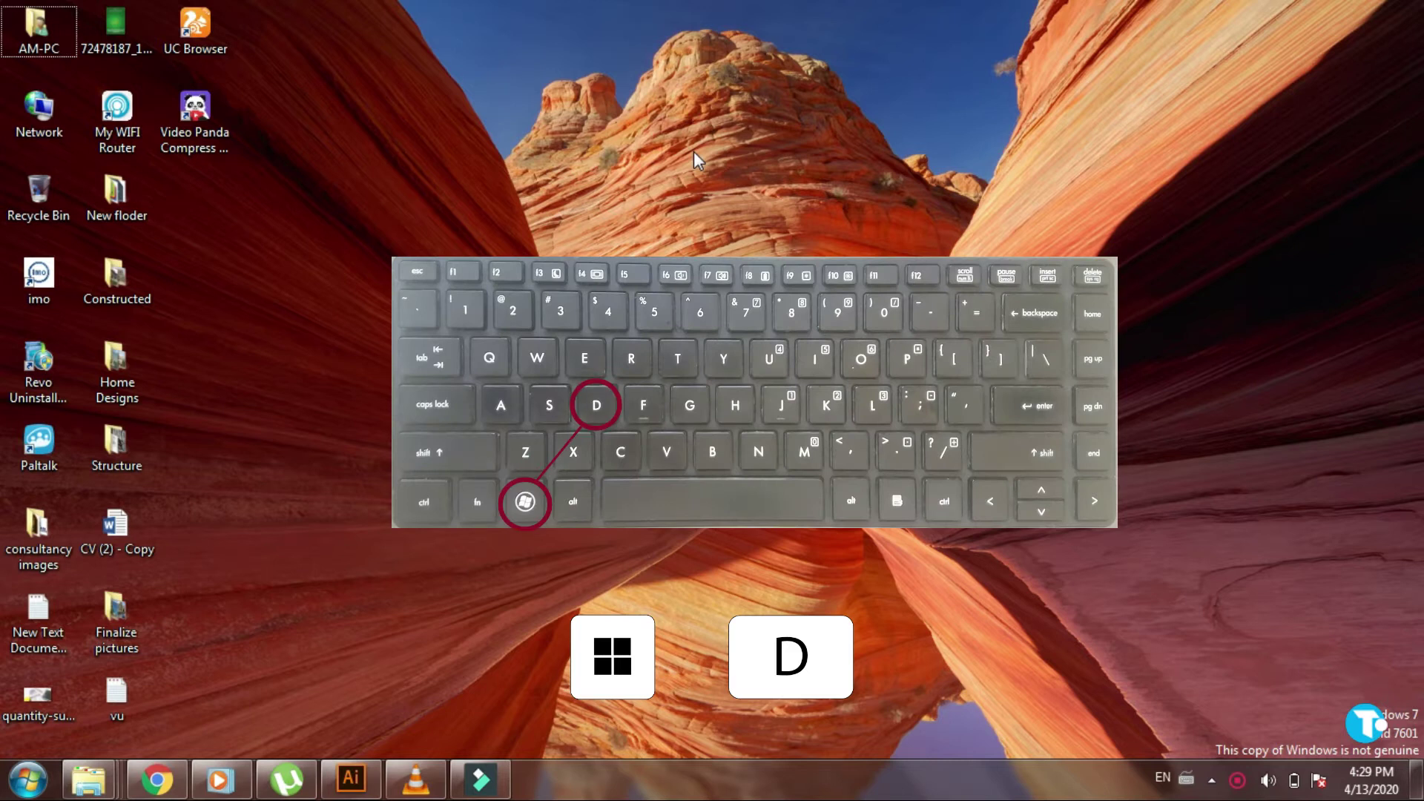
pyautogui.press('super+d')
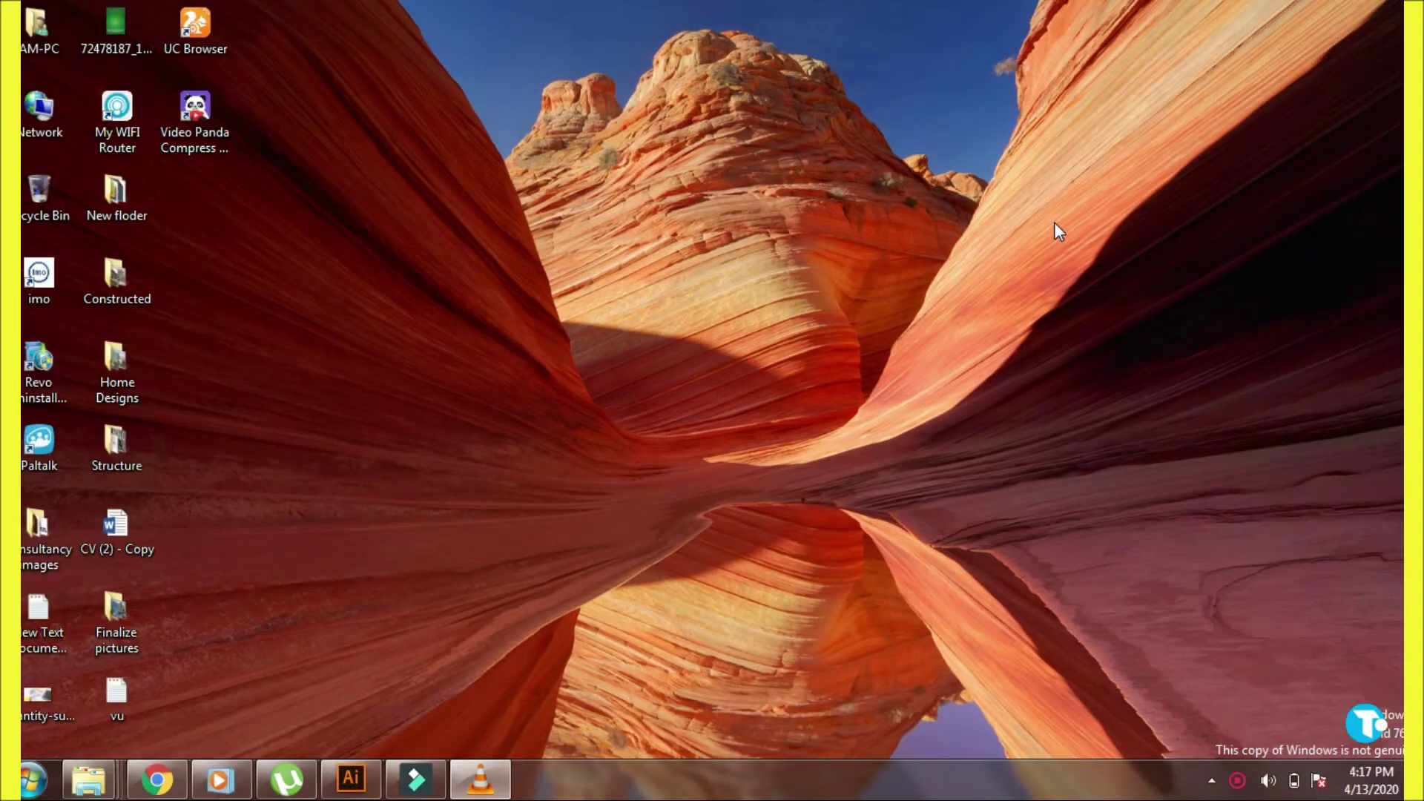
pyautogui.press('super+l')
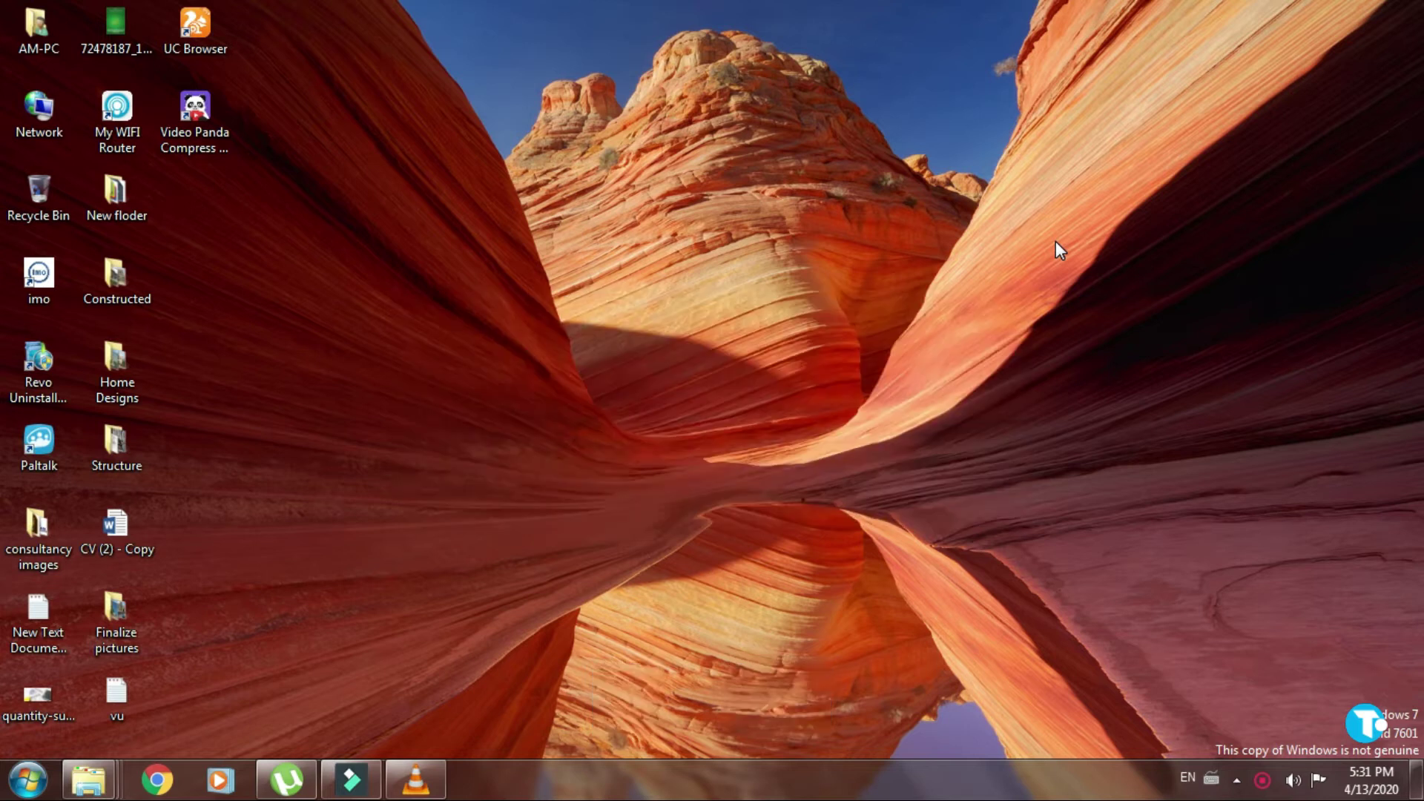
# Open the Run box with Win+R, then cycle through projection modes with Win+P.
pyautogui.press('super+r')
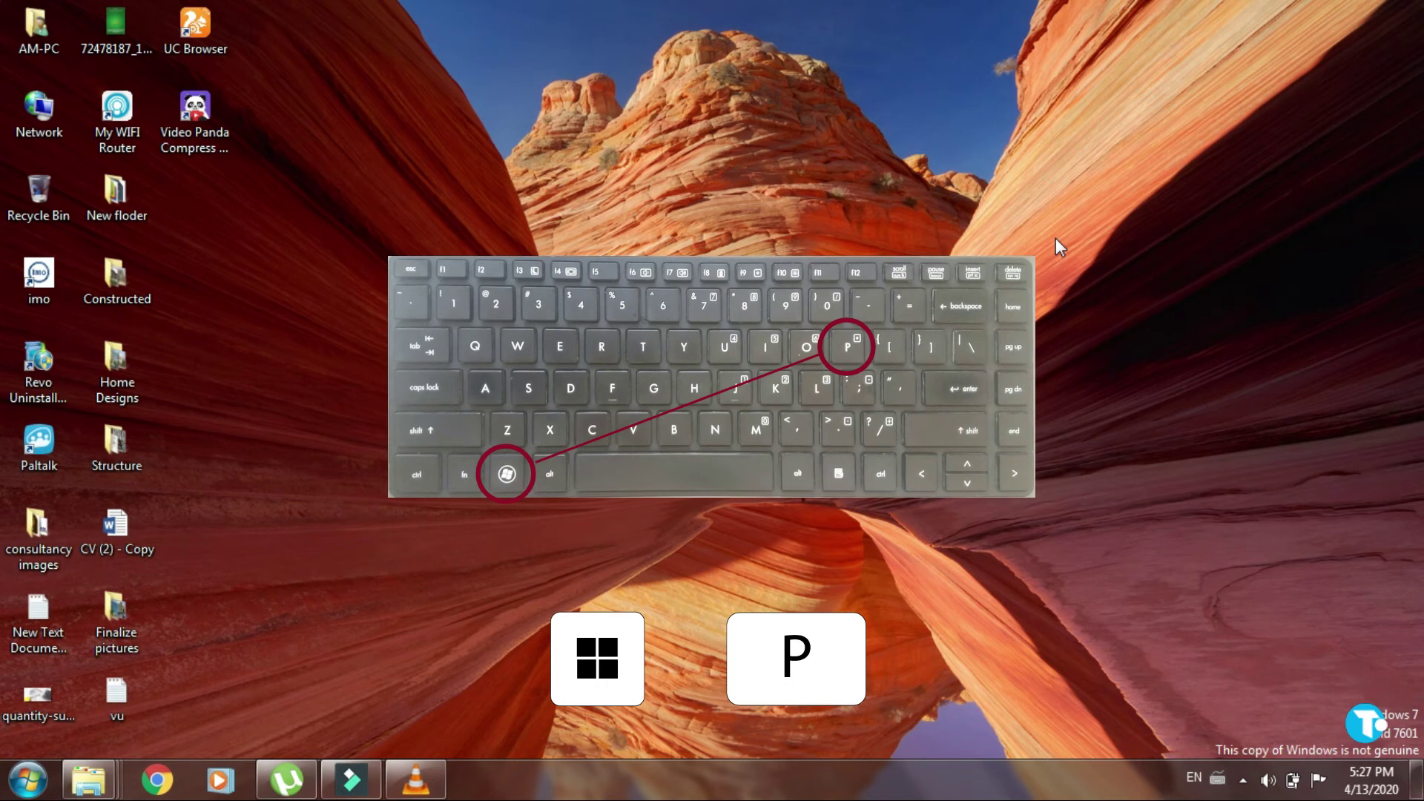
pyautogui.press('super+p')
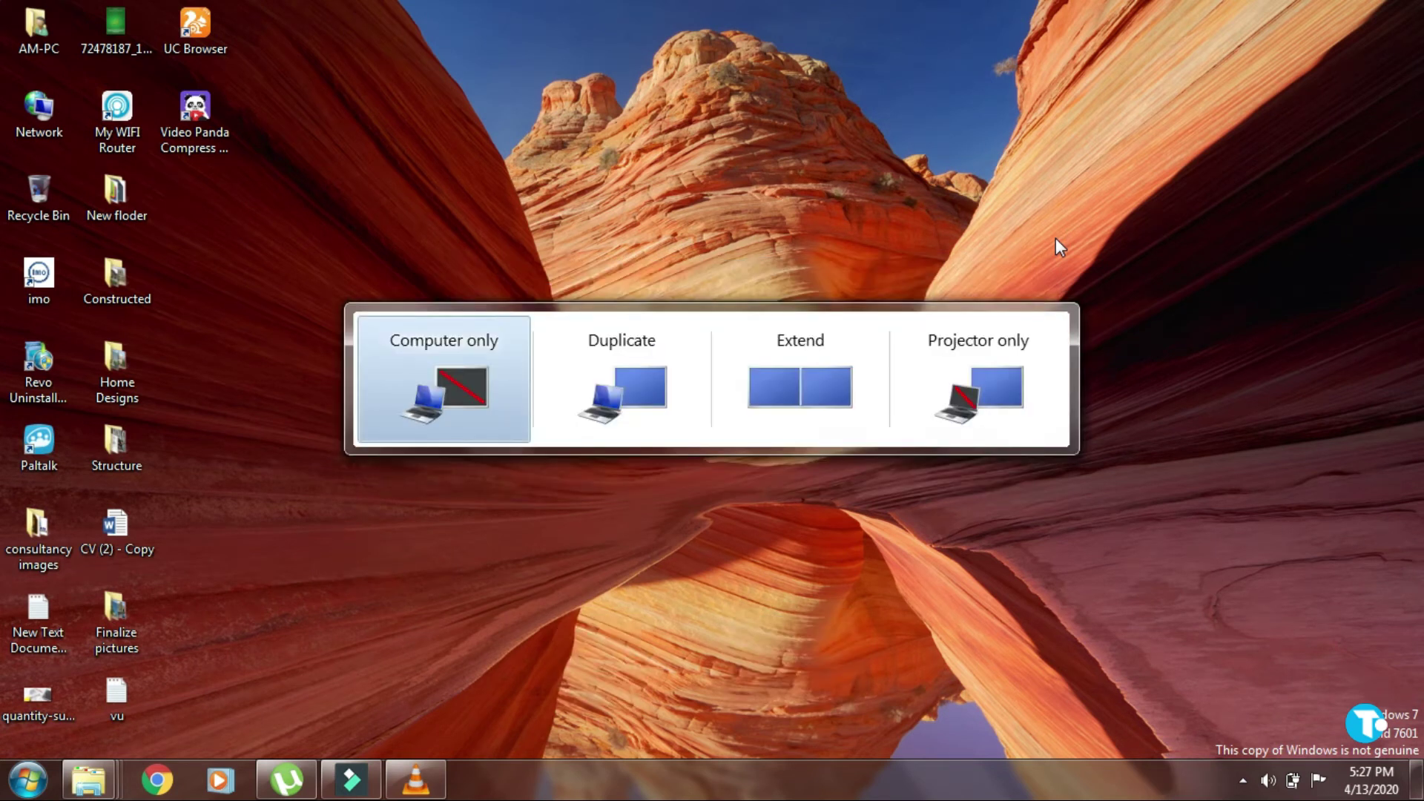
pyautogui.press('super+p')
pyautogui.press('super+p')
pyautogui.press('super+p')
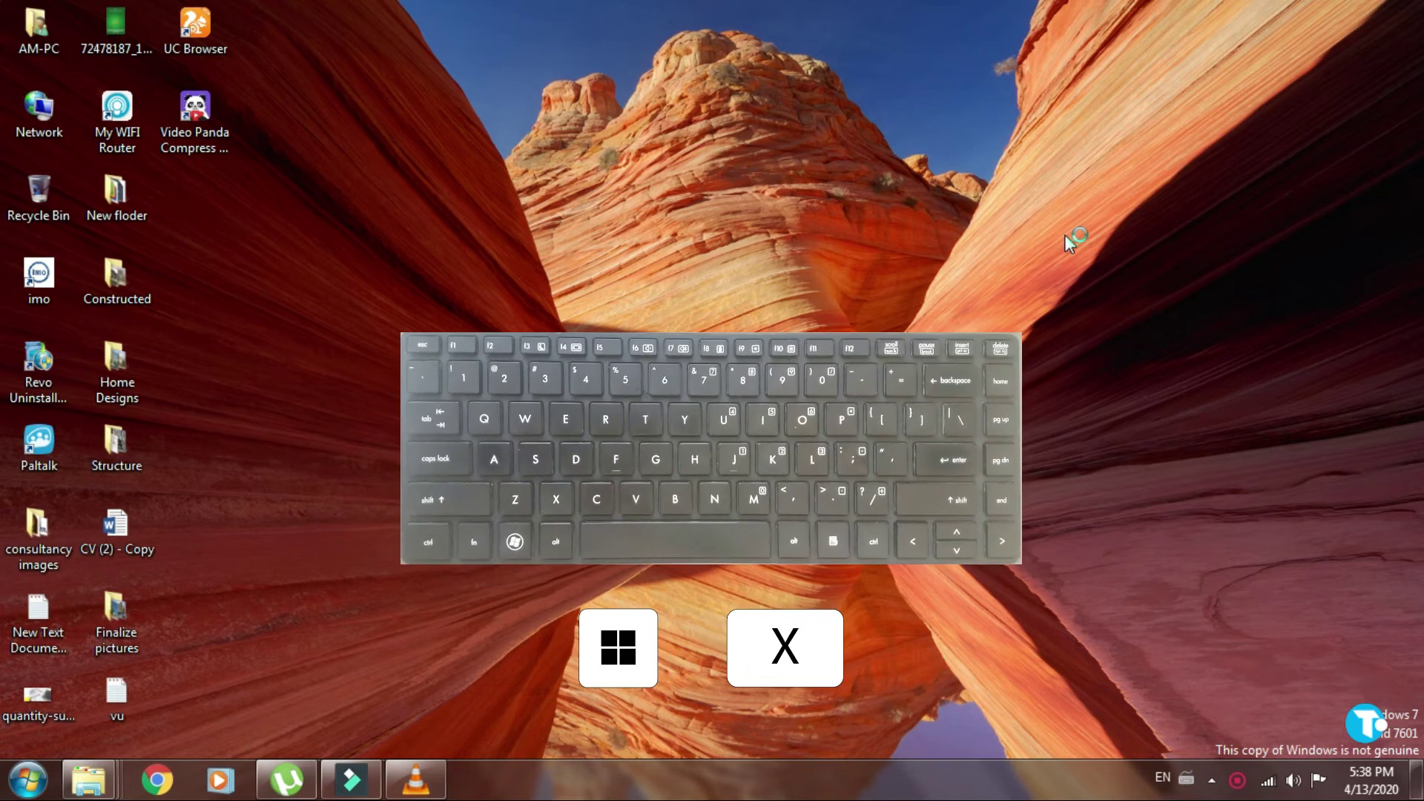
# Open Windows Mobility Center with Win+X.
pyautogui.press('super+x')
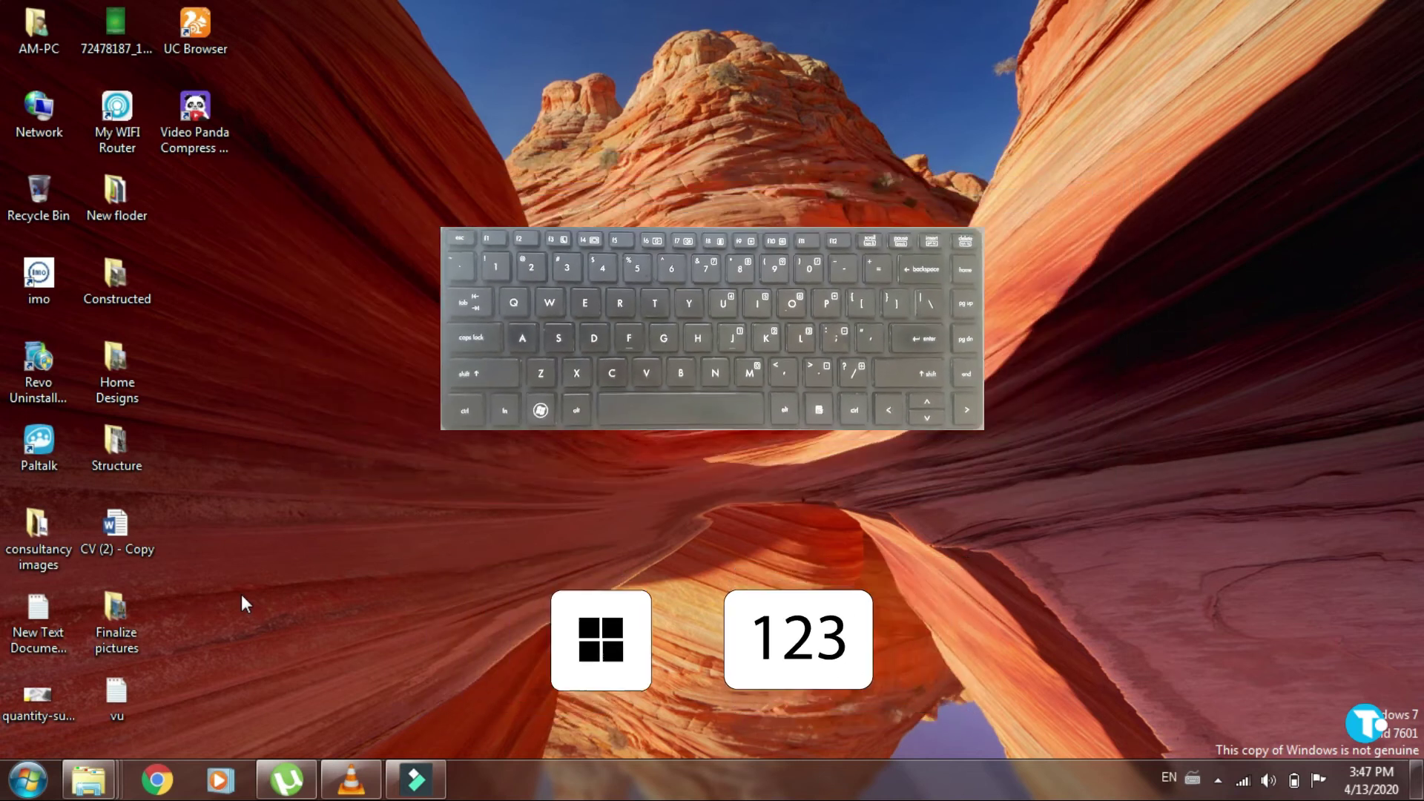
# Launch Libraries, Chrome, Windows Media Player and µTorrent with Win+1 through Win+4.
pyautogui.press('super+1')
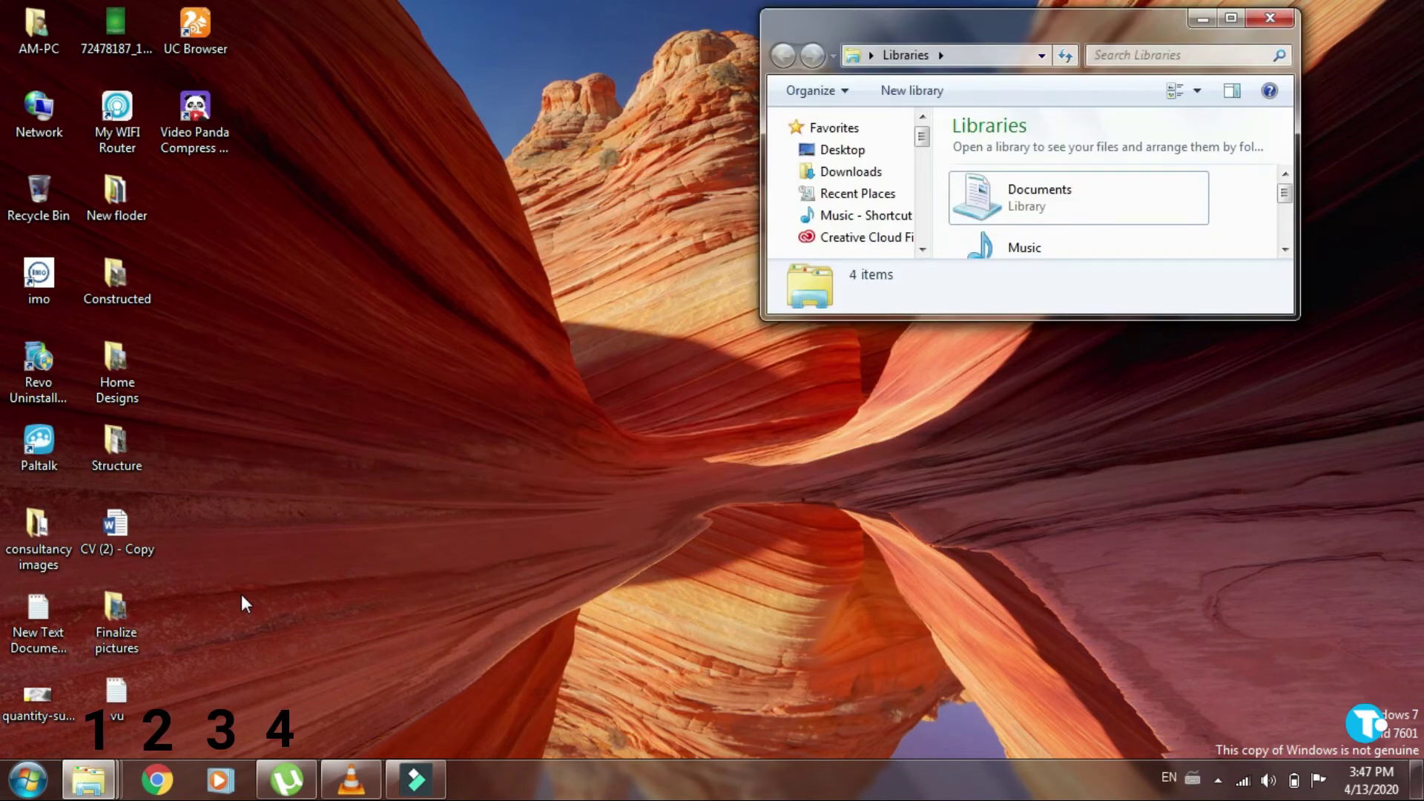
pyautogui.press('super+2')
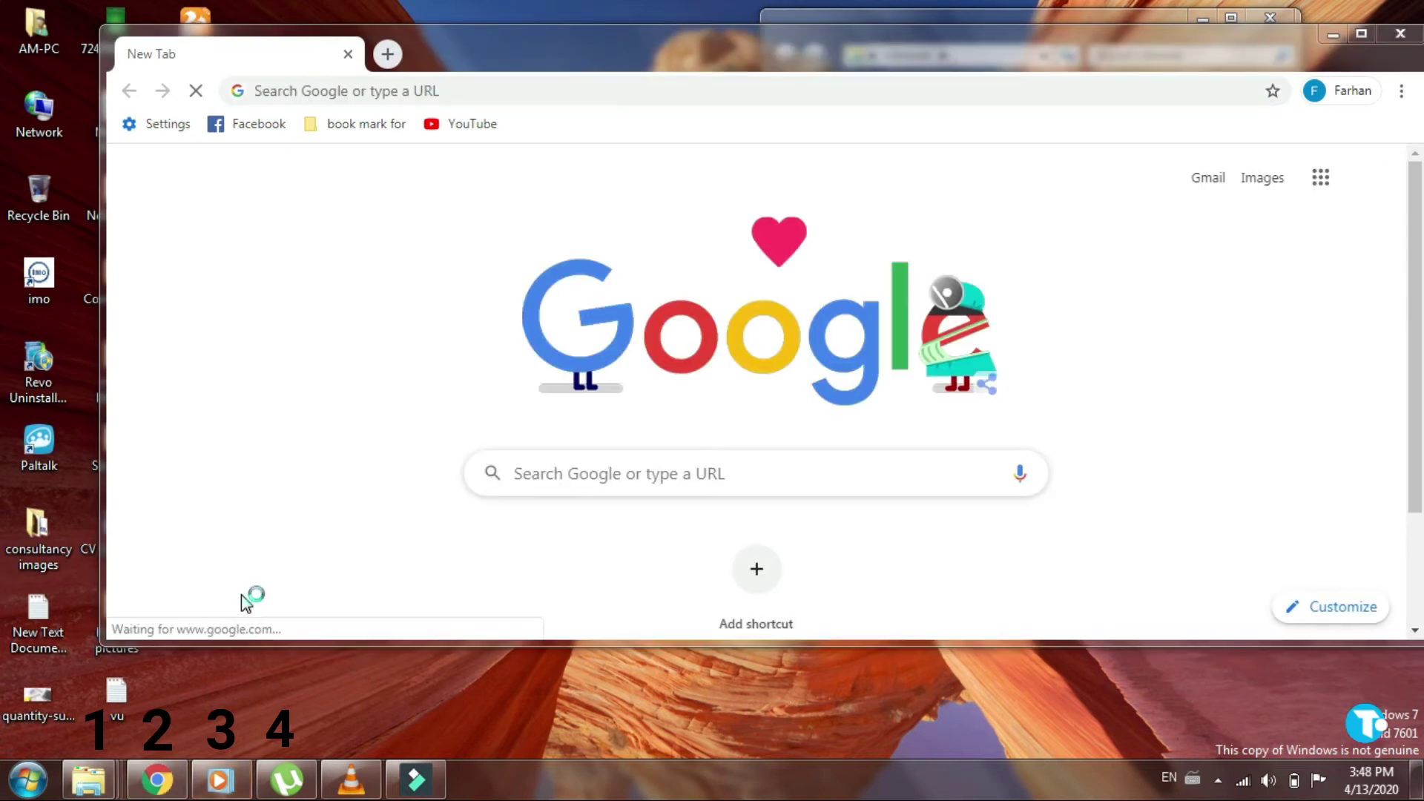
pyautogui.press('super+3')
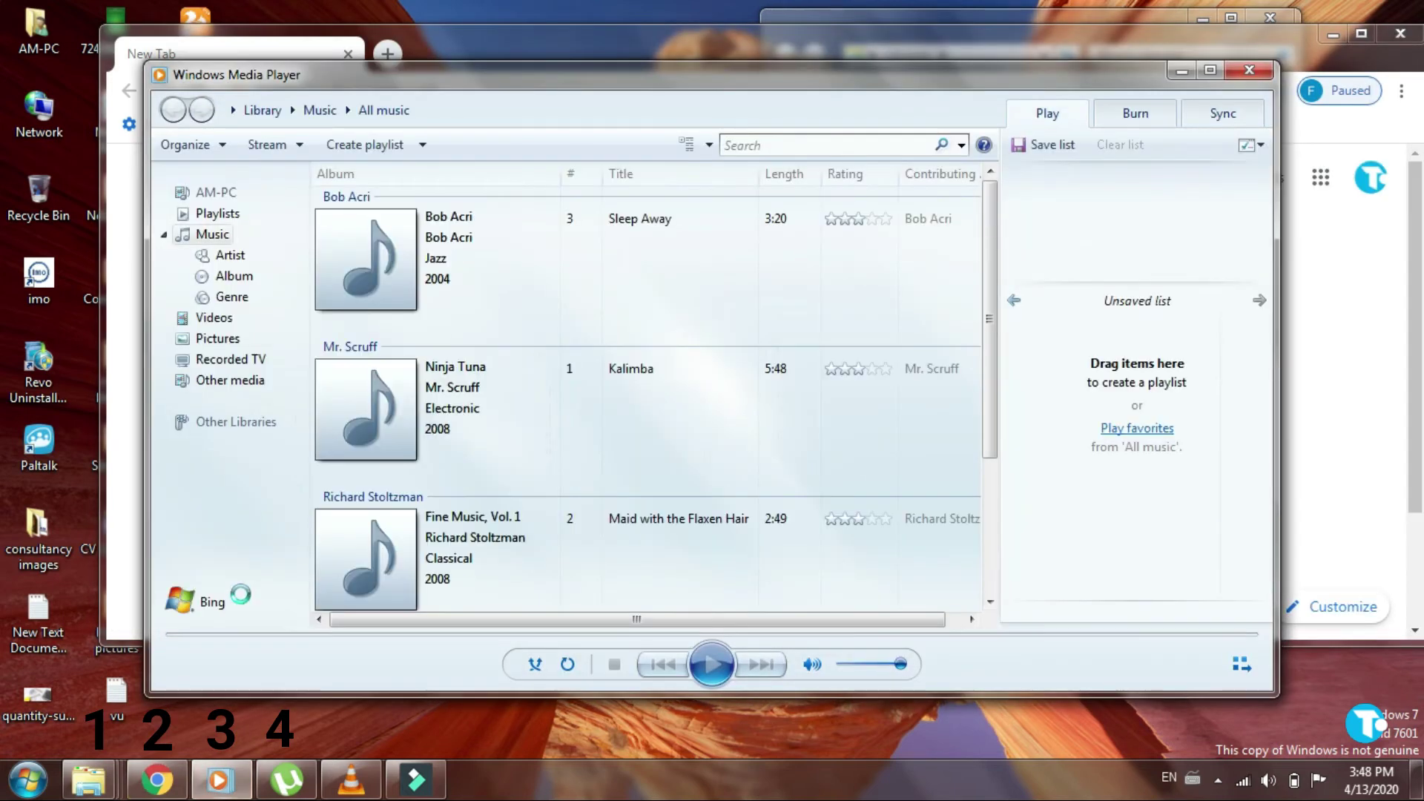
pyautogui.press('super+4')
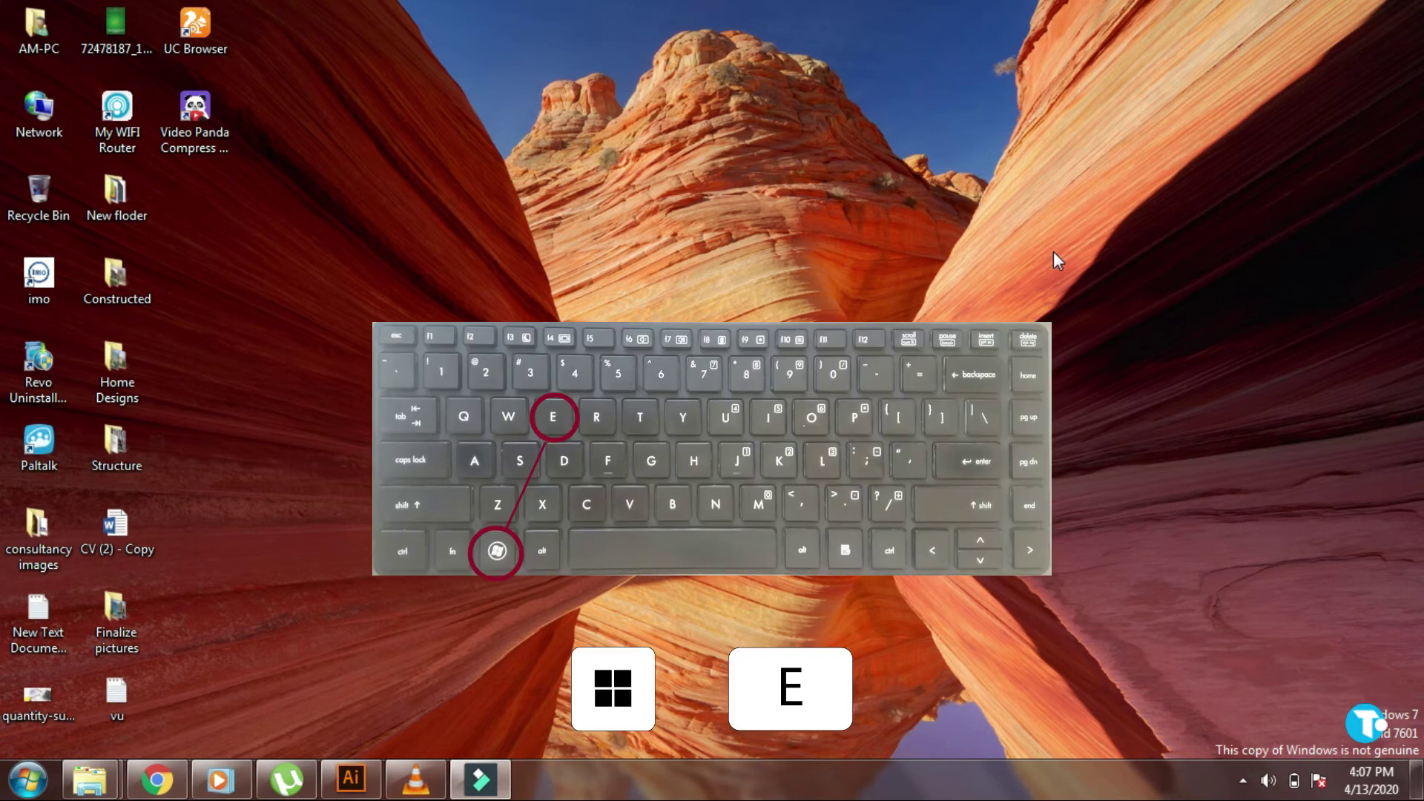
# Open Computer with Win+E and maximize it with Win+Up.
pyautogui.press('super+e')
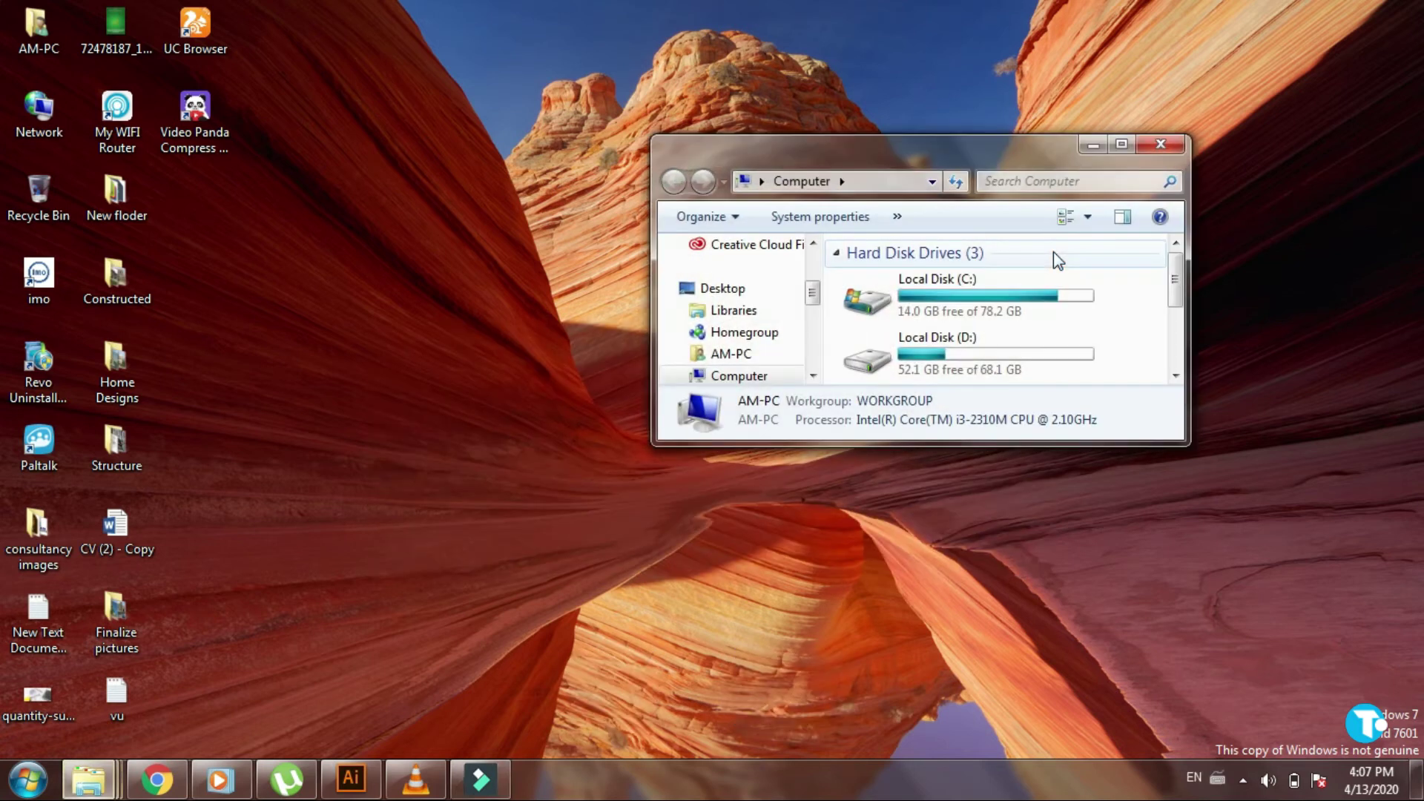
pyautogui.press('super+Up')
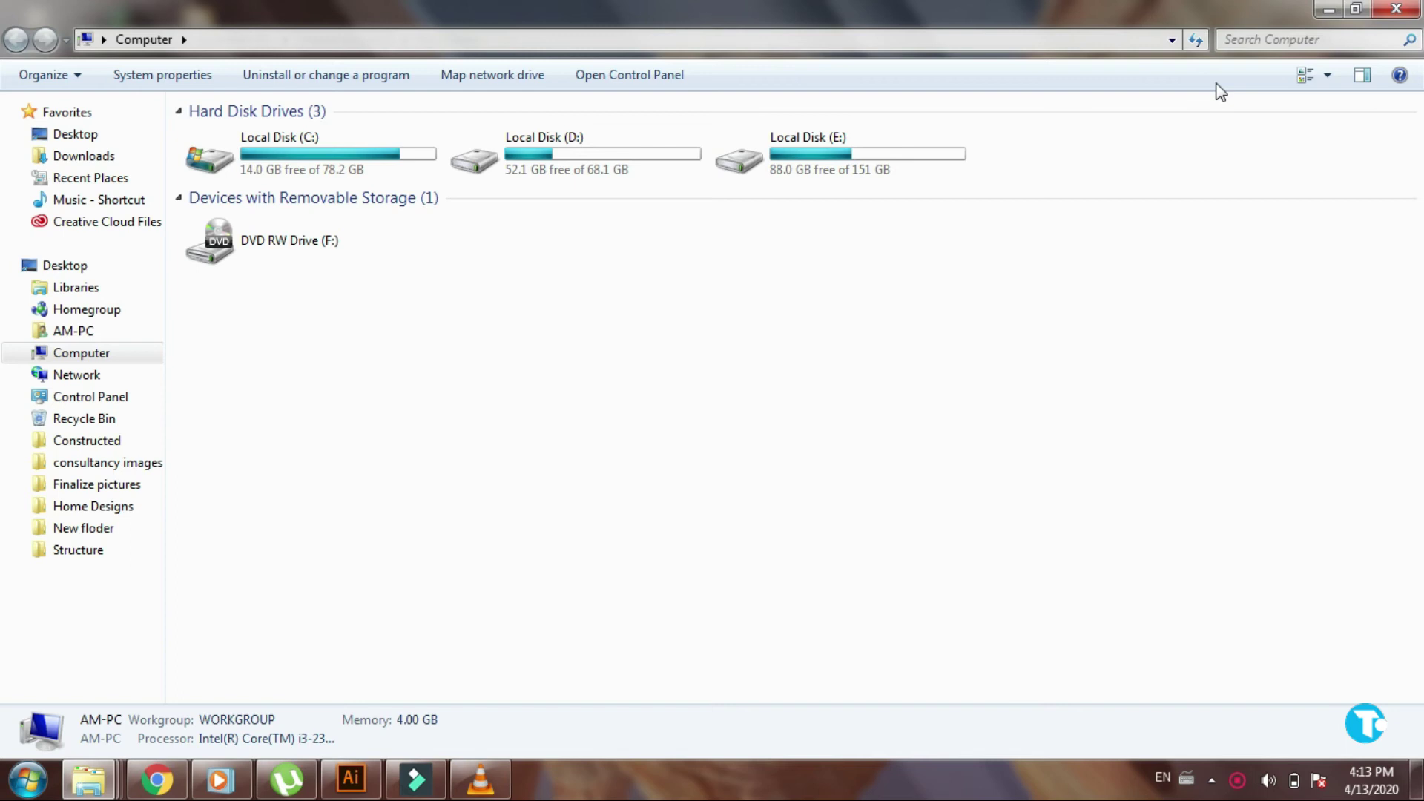
# Zoom in twice on Local Disk (E:) with Win+Plus, then back to 100% with Win+Minus.
pyautogui.press('super+plus')
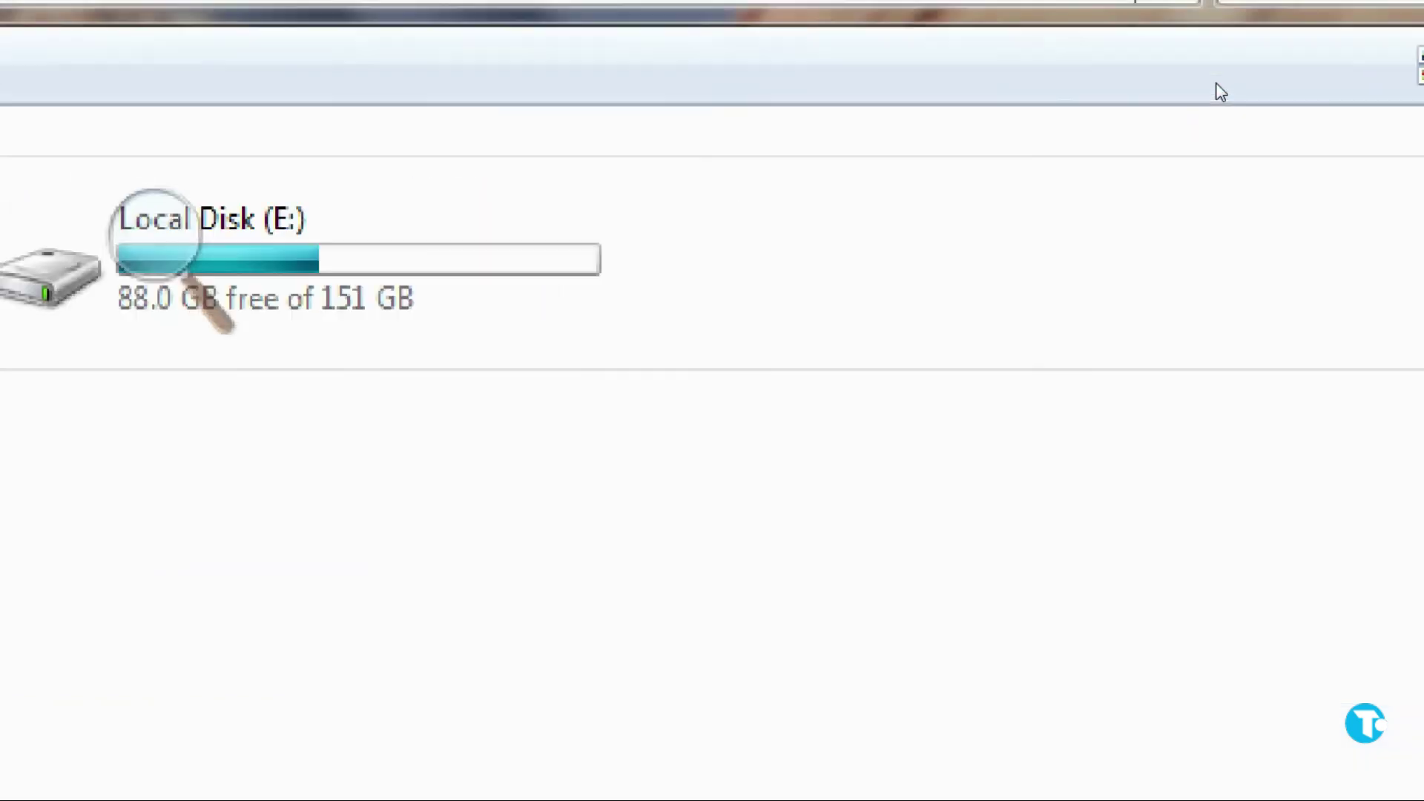
pyautogui.press('super+plus')
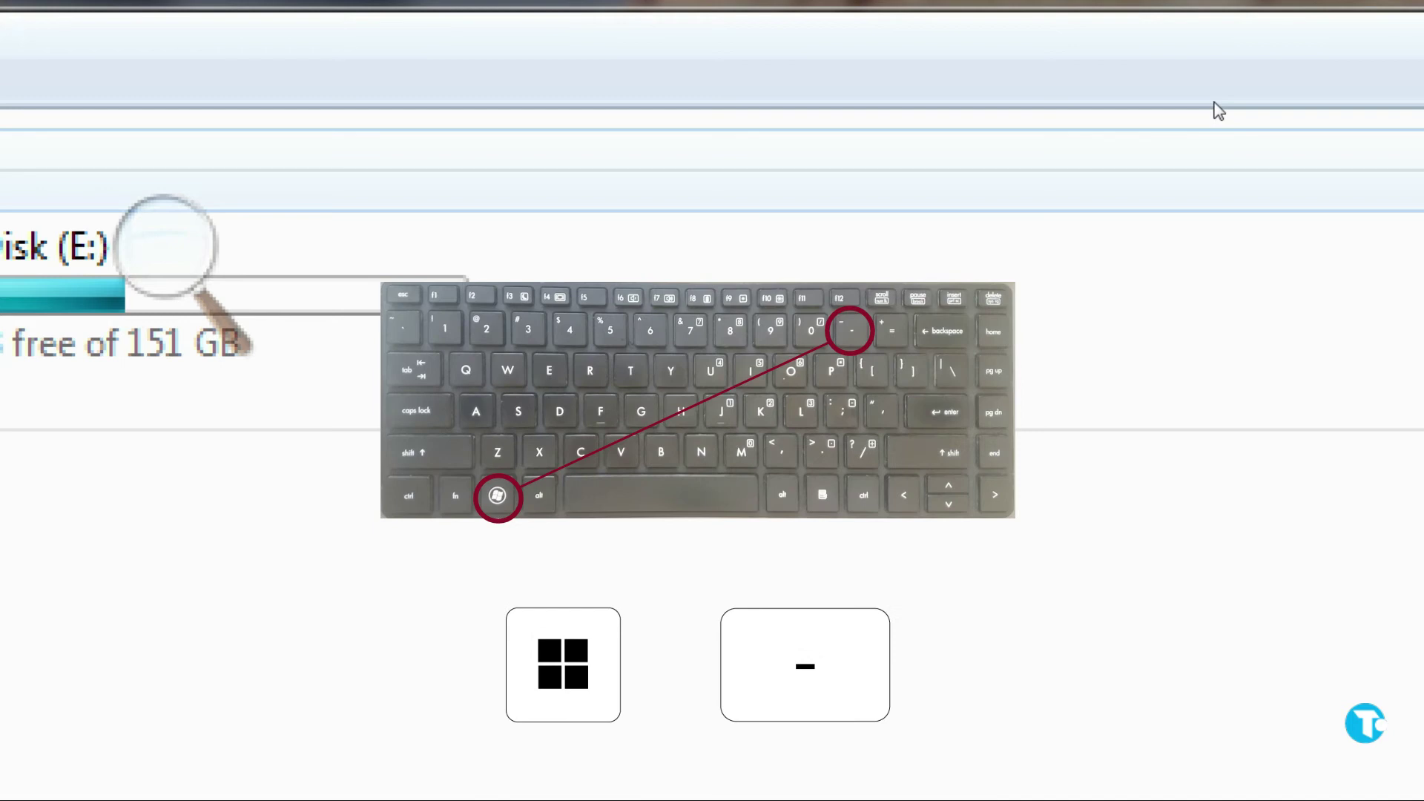
pyautogui.press('super+minus')
pyautogui.press('super+minus')
pyautogui.press('super+minus')
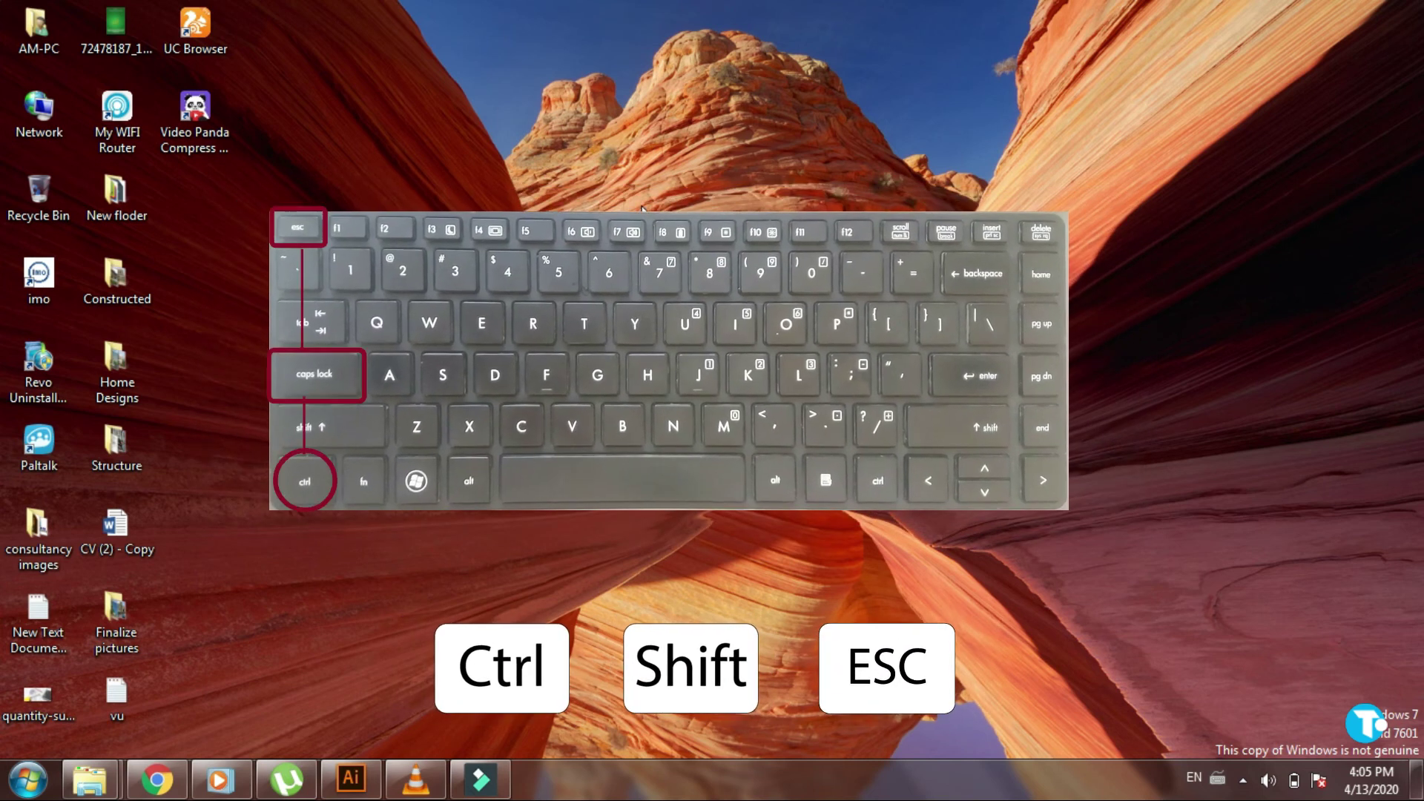
# Launch Task Manager with Ctrl+Shift+Esc and view its Processes list of 103 running processes.
pyautogui.hotkey('ctrl', 'shift', 'Escape')
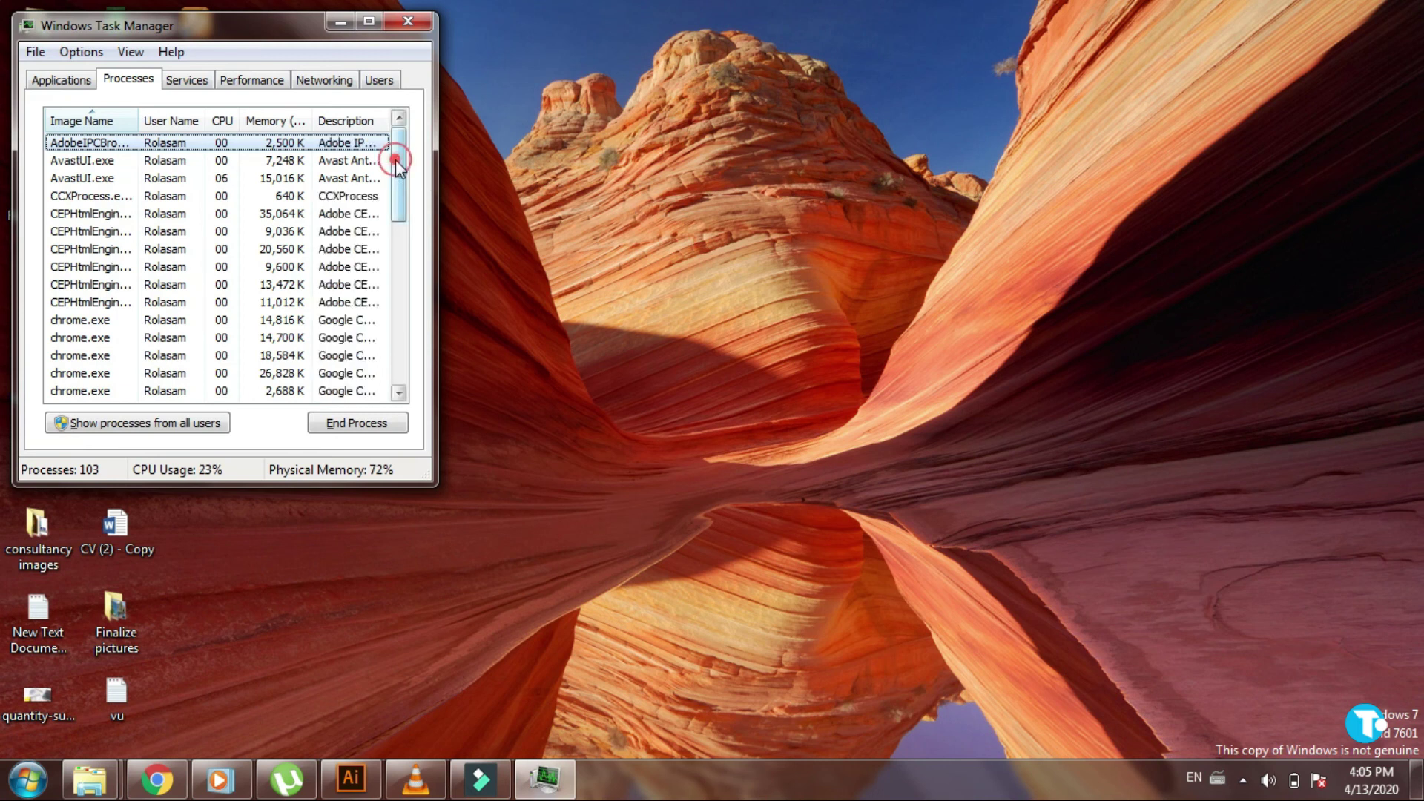
pyautogui.moveTo(395, 160)
pyautogui.mouseDown()
pyautogui.moveTo(395, 312)
pyautogui.moveTo(391, 156)
pyautogui.mouseUp()
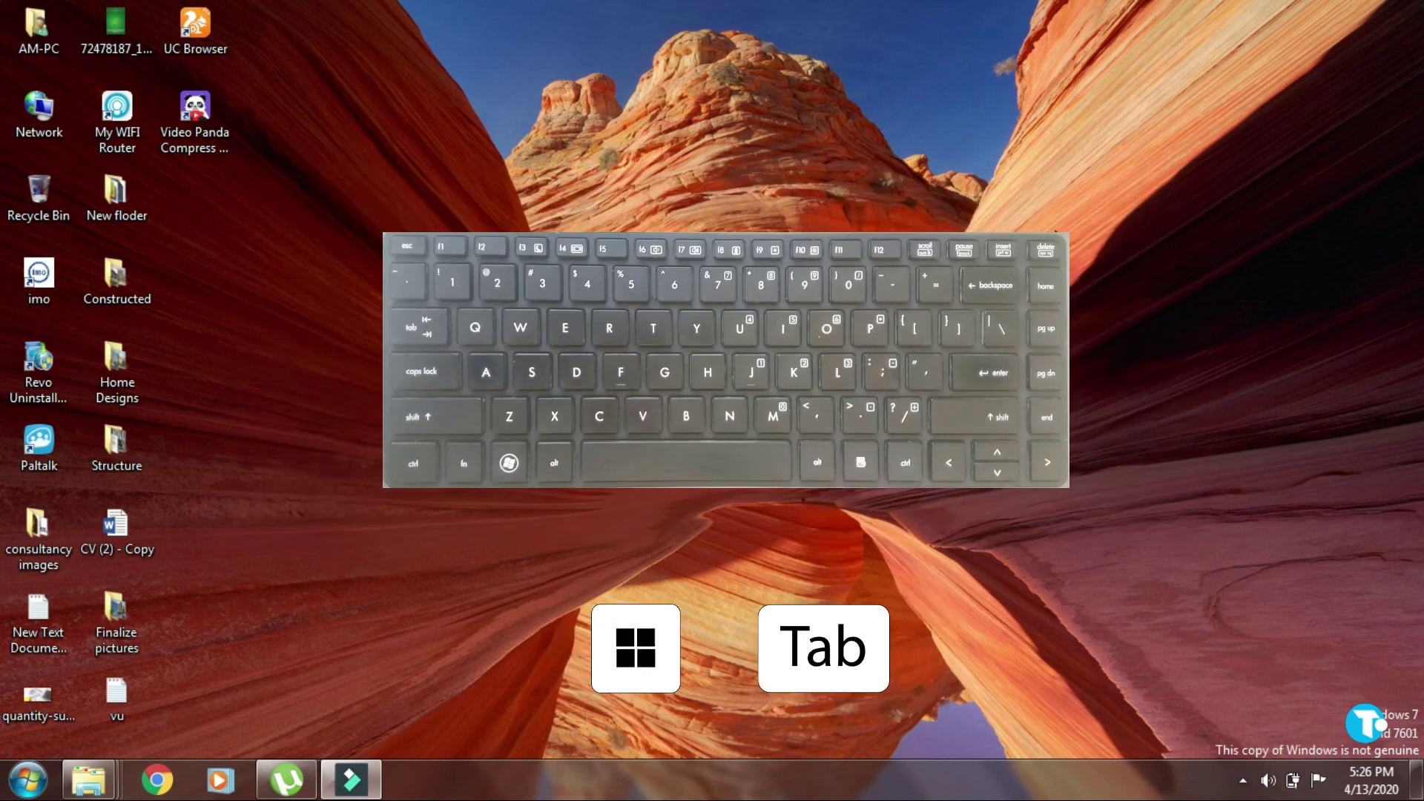
# Use Win+Tab Flip 3D to stack the open windows and cycle to the Explorer folder window.
pyautogui.press('super+Tab')
pyautogui.press('super+Tab')
pyautogui.press('super+Tab')
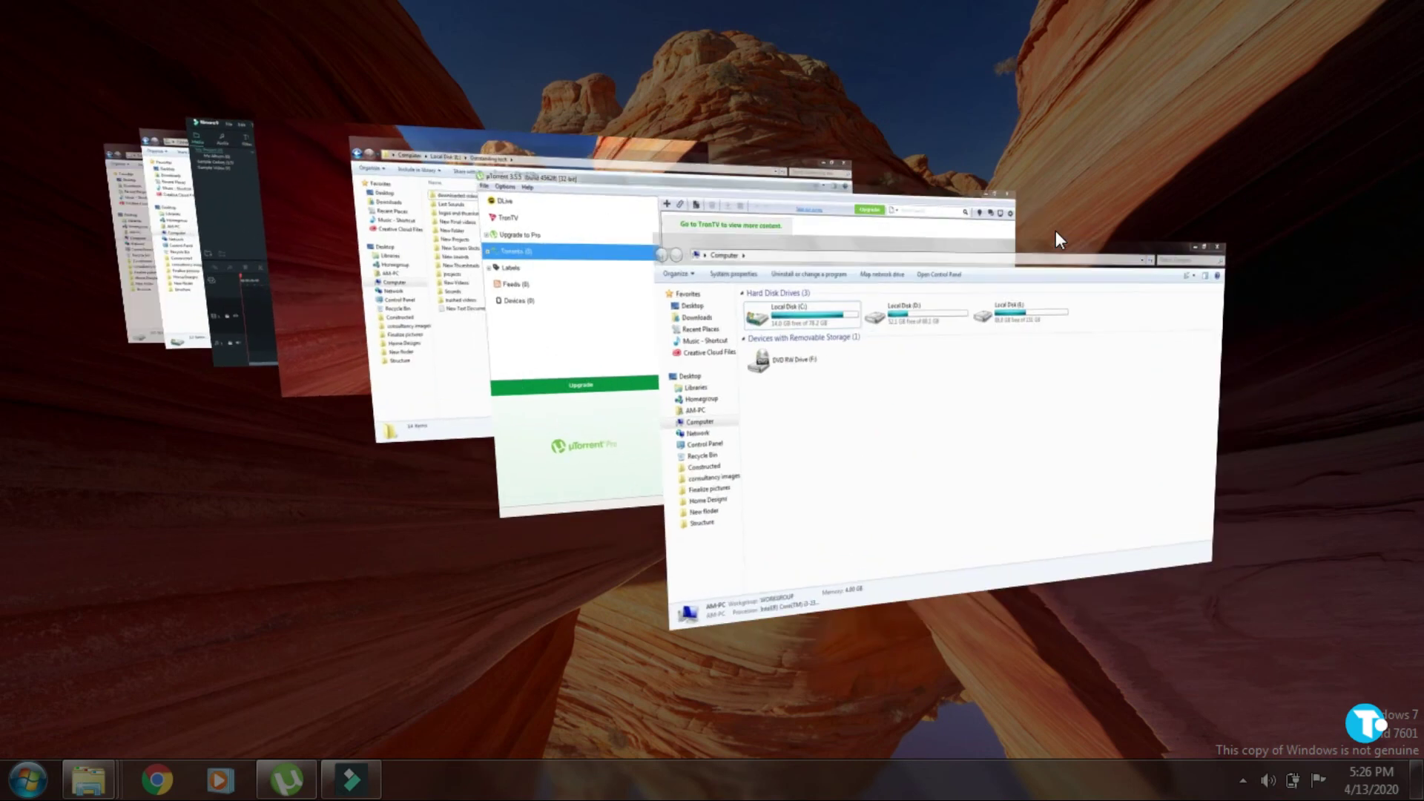
pyautogui.press('super+Tab')
pyautogui.press('super+Tab')
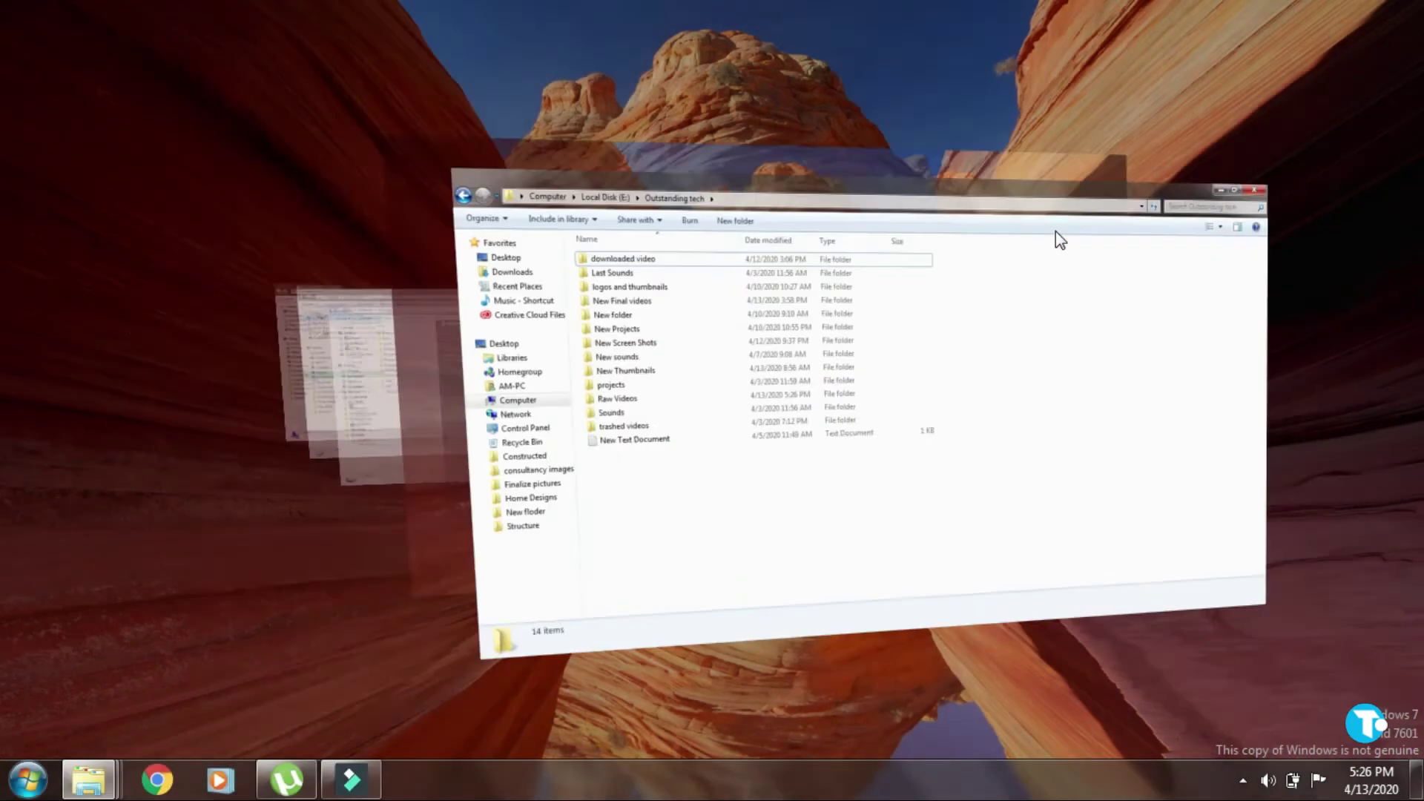